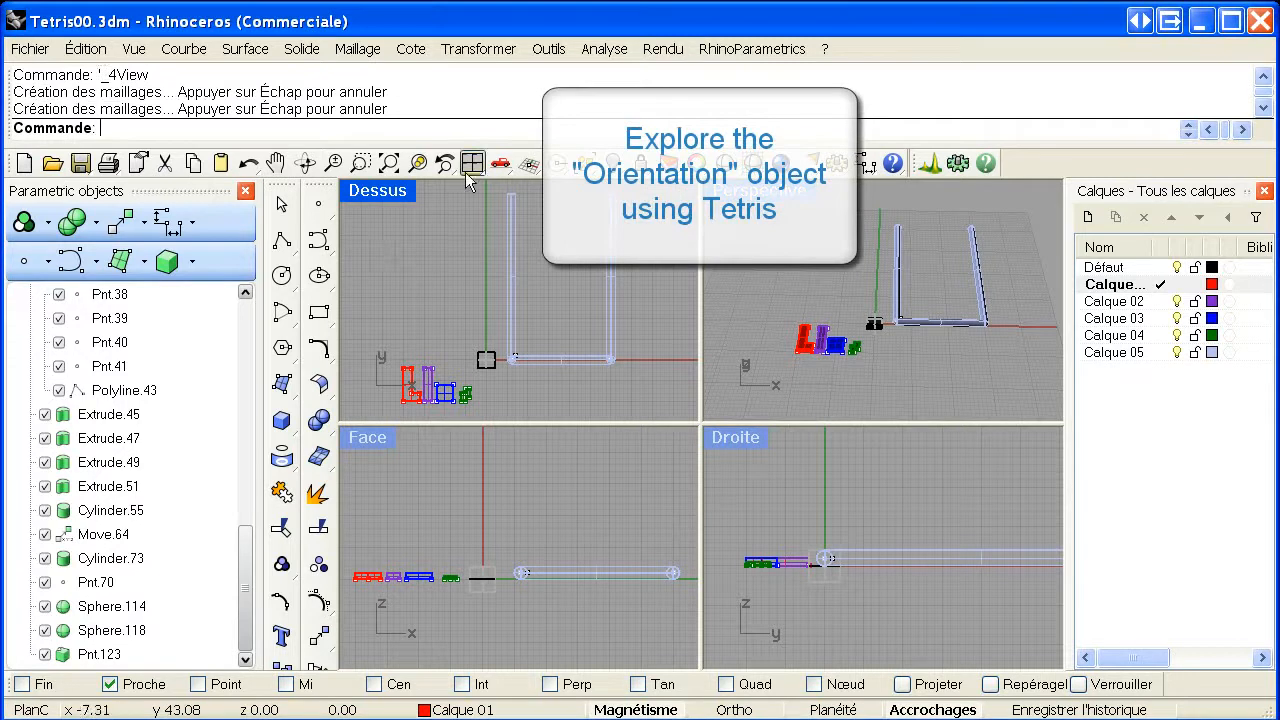
# Maximize the Dessus viewport and briefly highlight the red L piece's geometry.
pyautogui.click(472, 164)
pyautogui.click(560, 191)
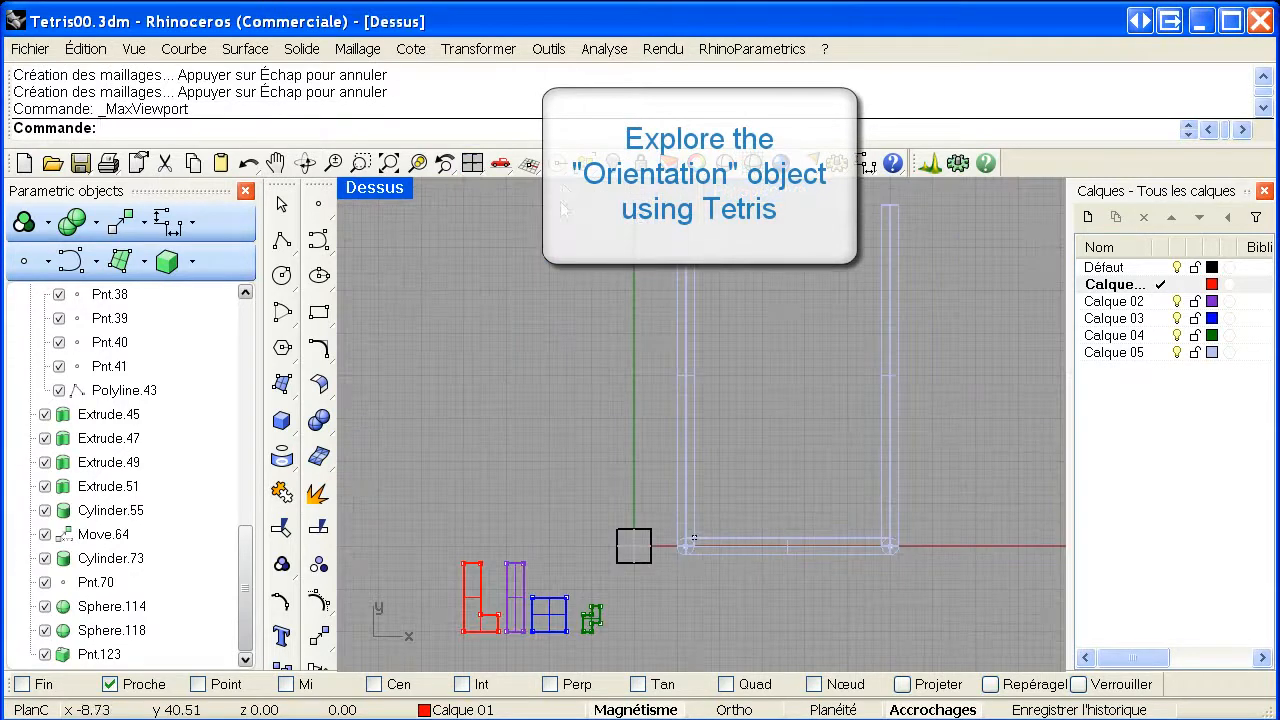
pyautogui.moveTo(414, 532); pyautogui.dragTo(503, 644)
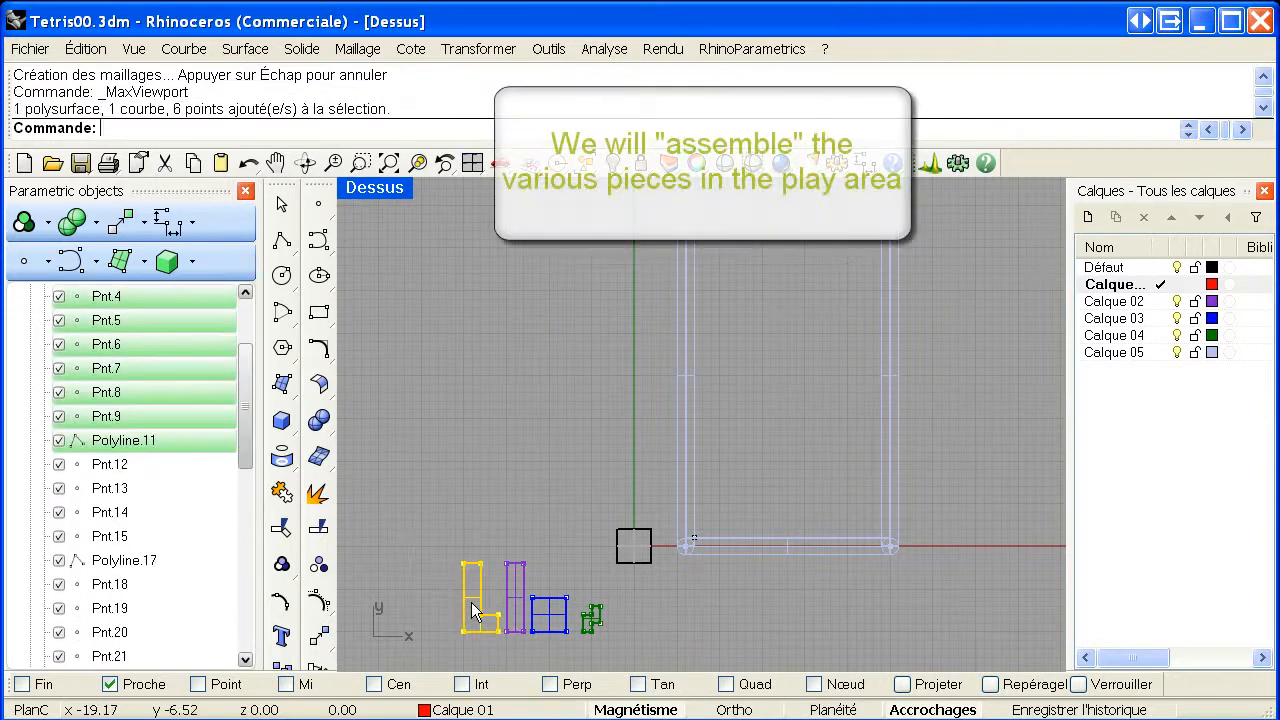
pyautogui.click(709, 516)
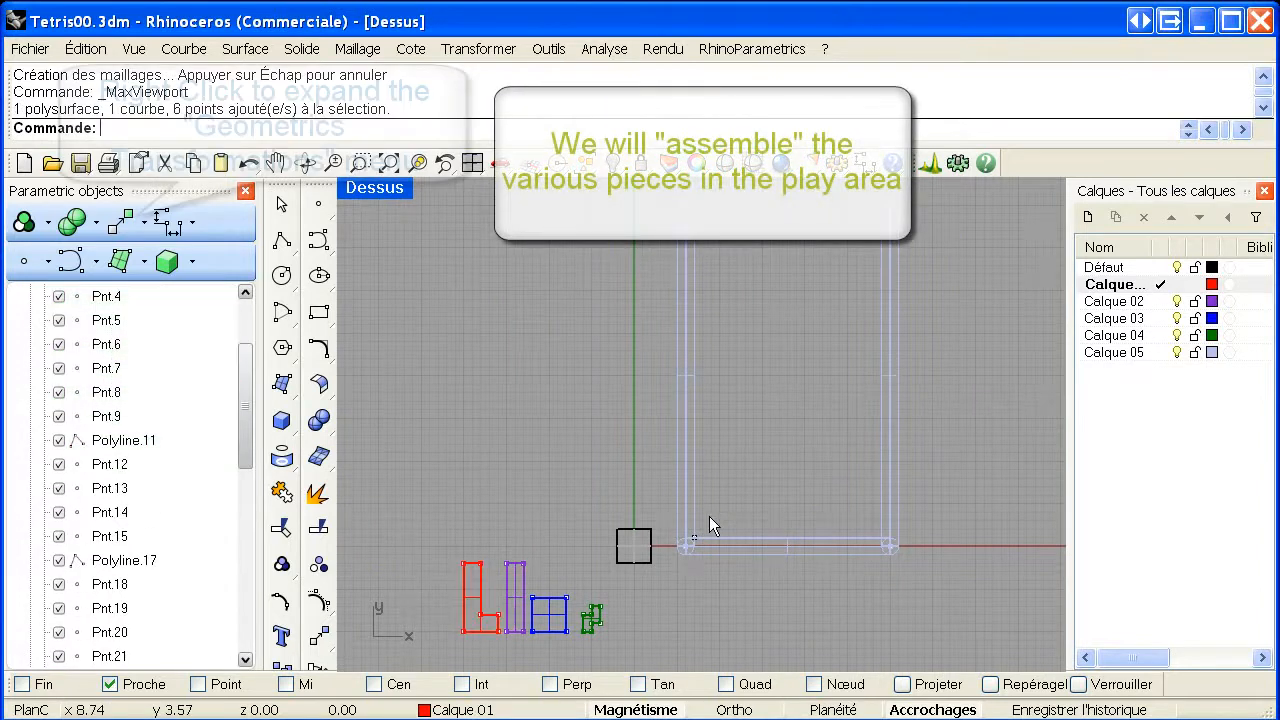
# Orient the red L extrusion with the Point & Dir.XYZ -> Point & Dir.XYZ method, from its lower-left corner point to the play area's inner lower-left corner point.
pyautogui.rightClick(121, 228)
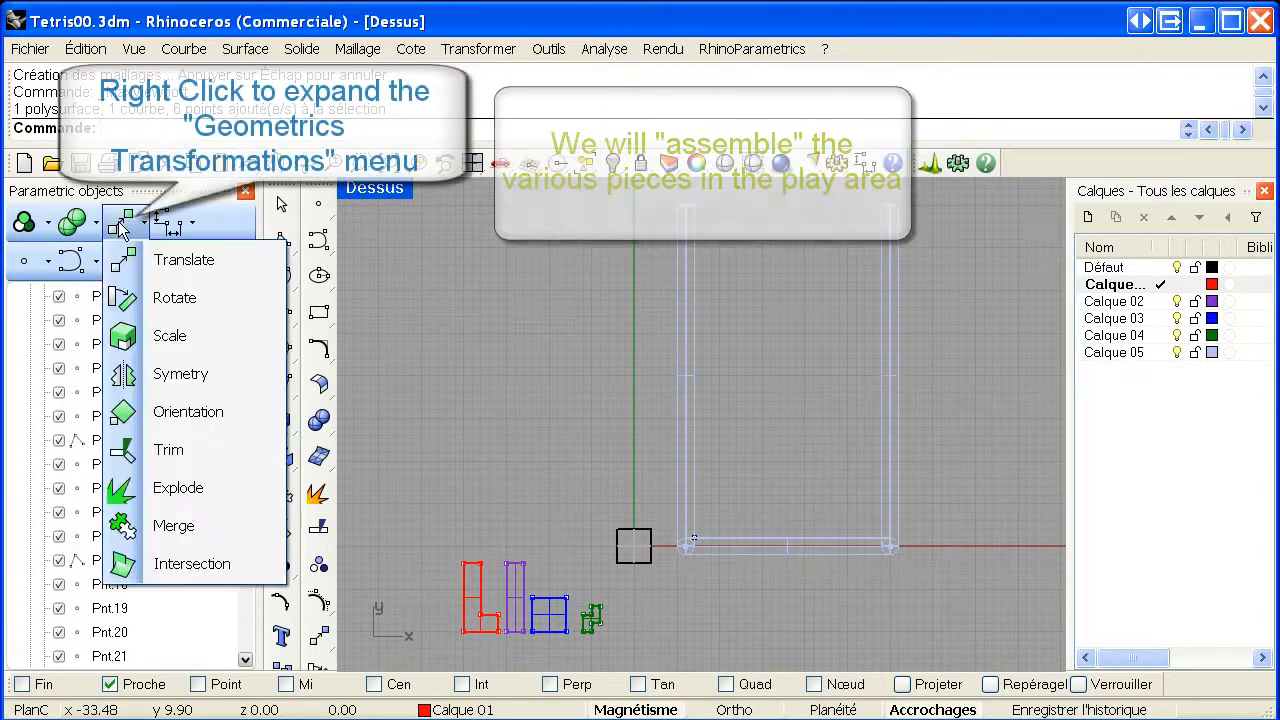
pyautogui.click(185, 423)
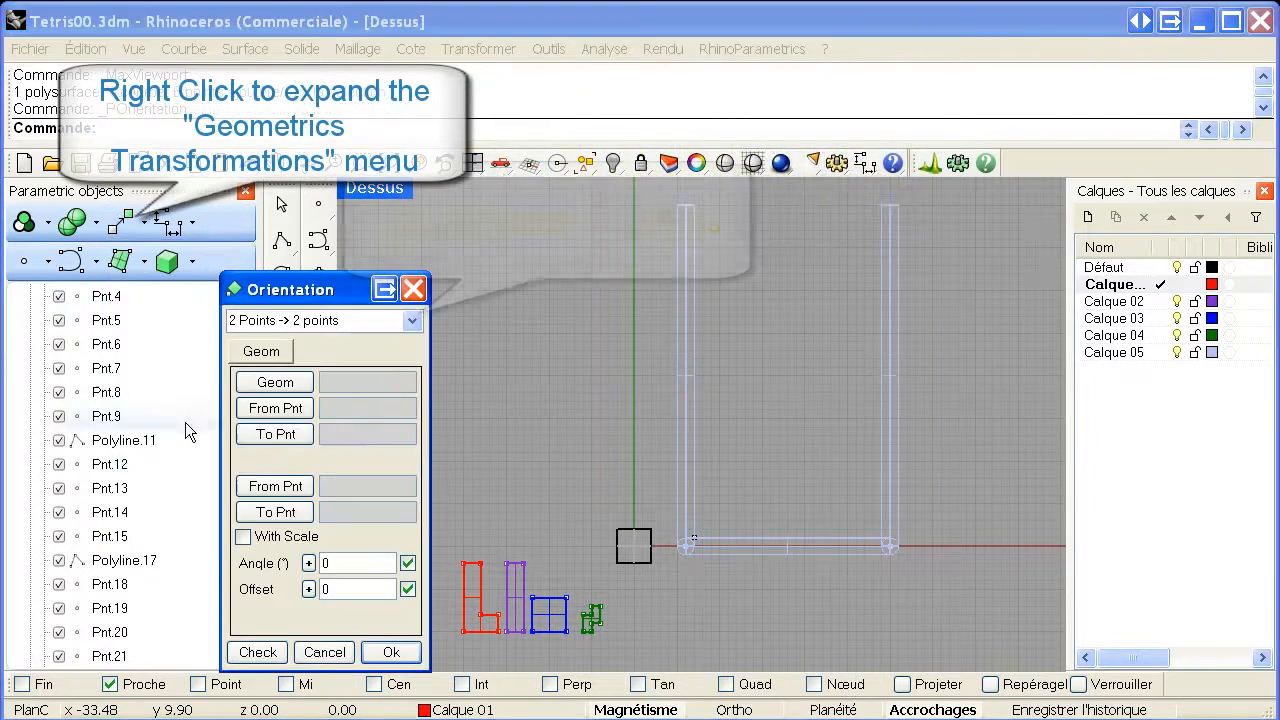
pyautogui.click(412, 320)
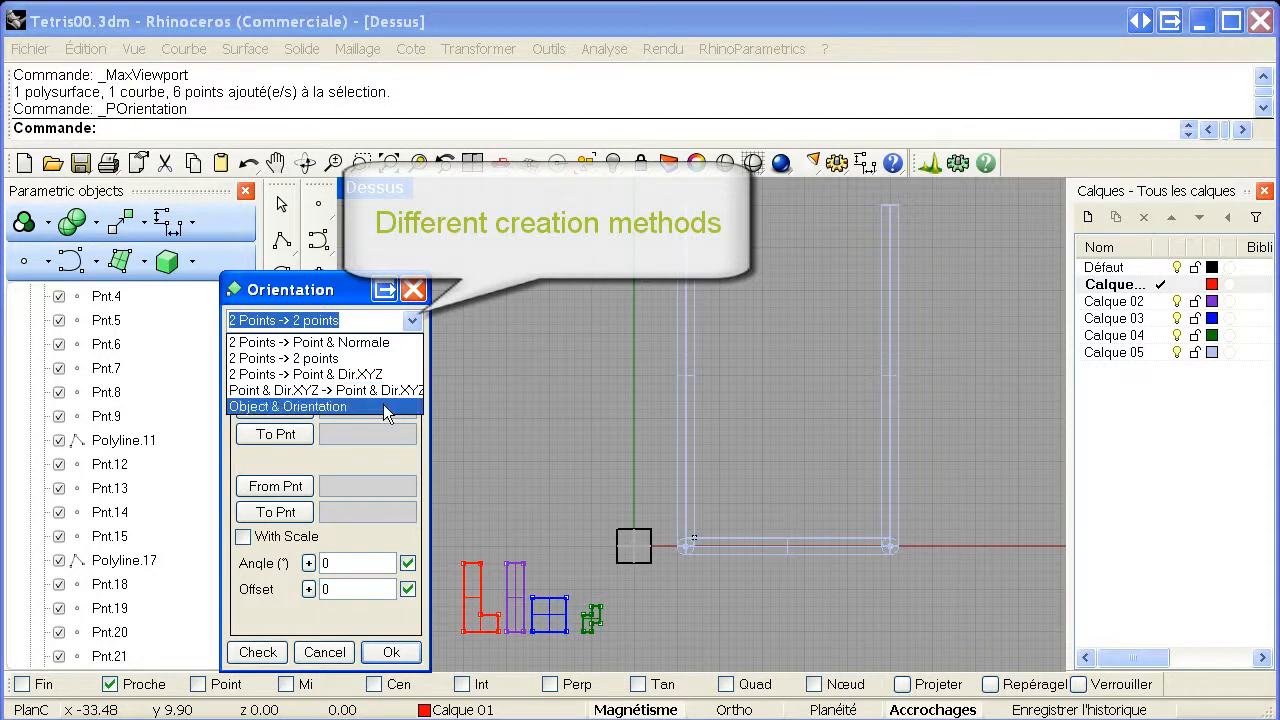
pyautogui.click(375, 389)
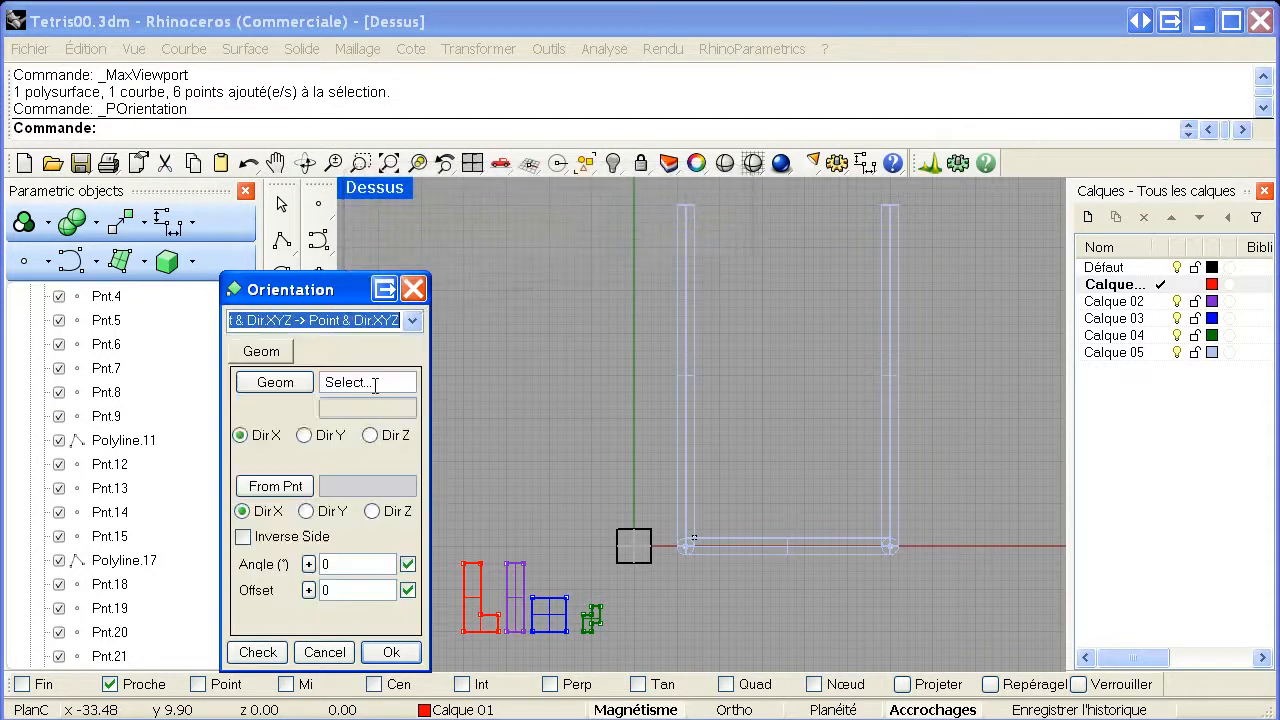
pyautogui.click(483, 594)
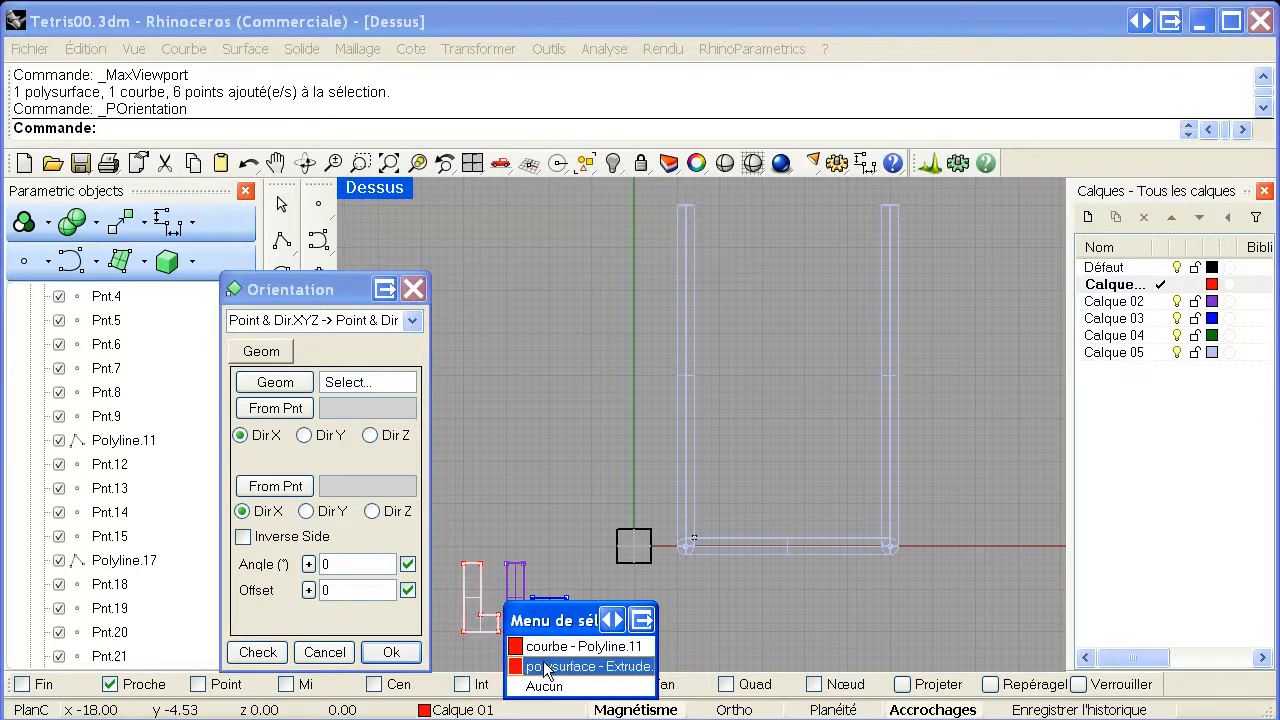
pyautogui.click(544, 666)
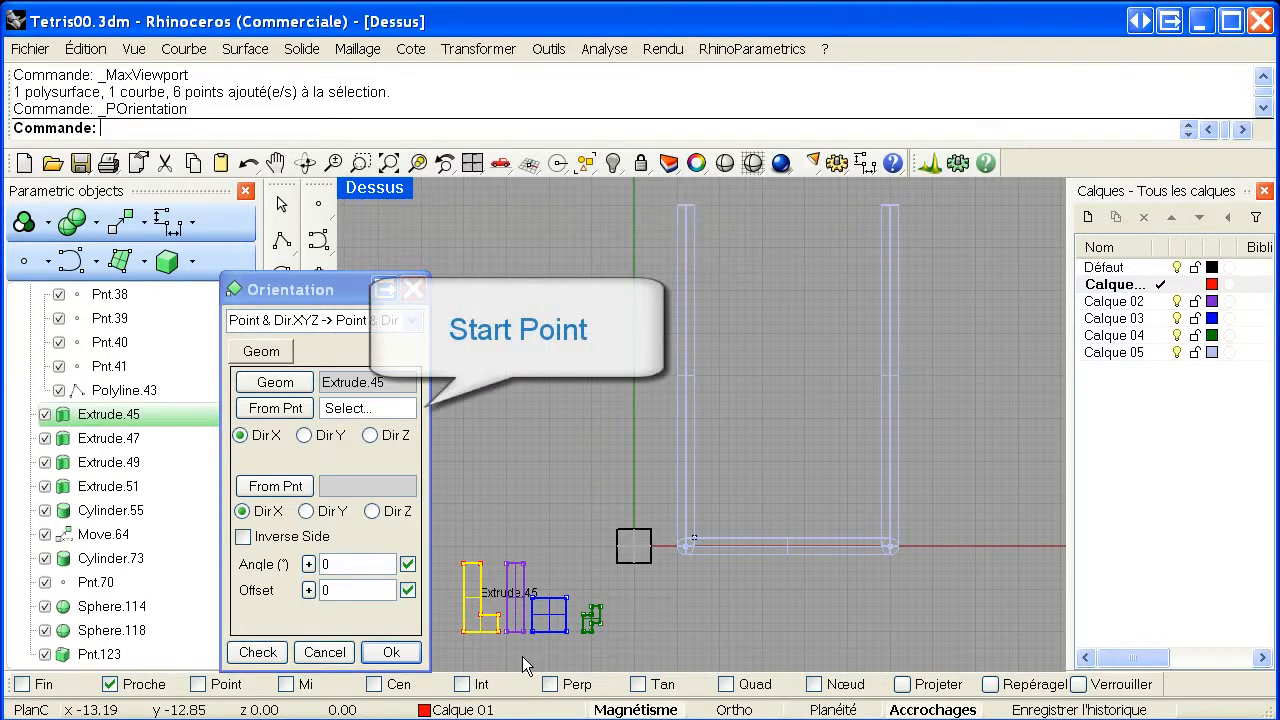
pyautogui.click(463, 635)
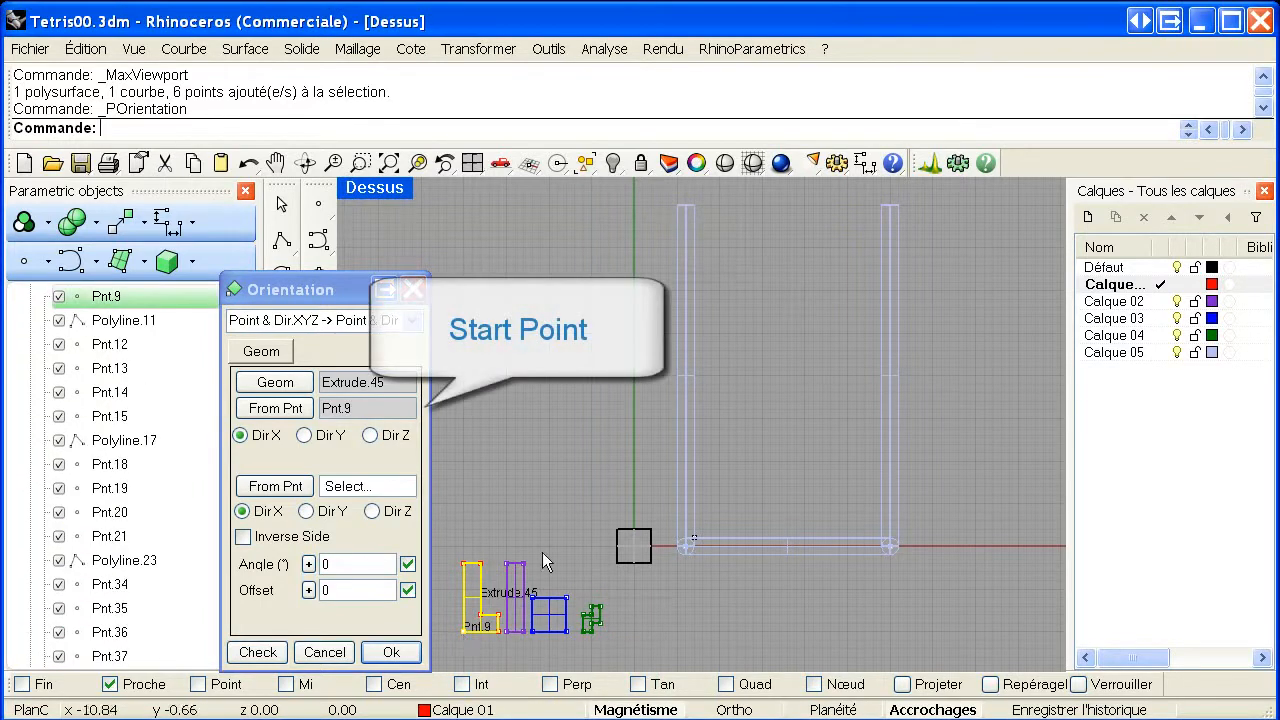
pyautogui.click(694, 535)
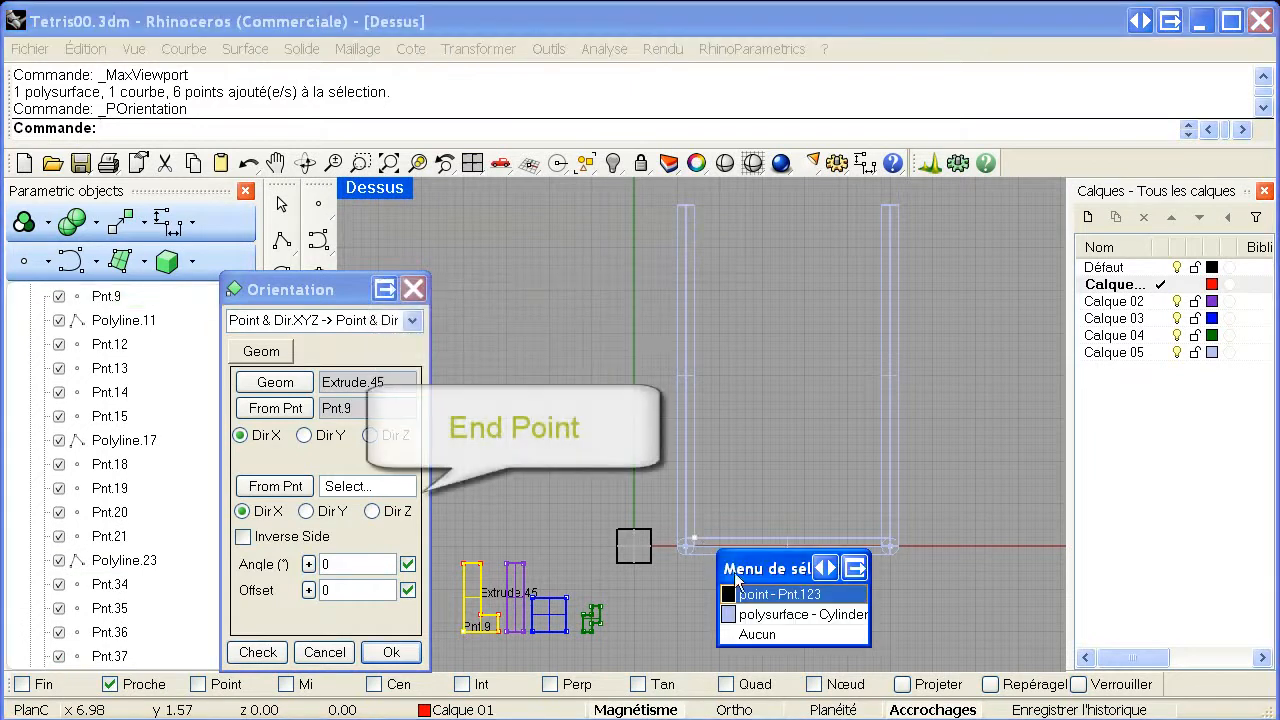
pyautogui.click(756, 597)
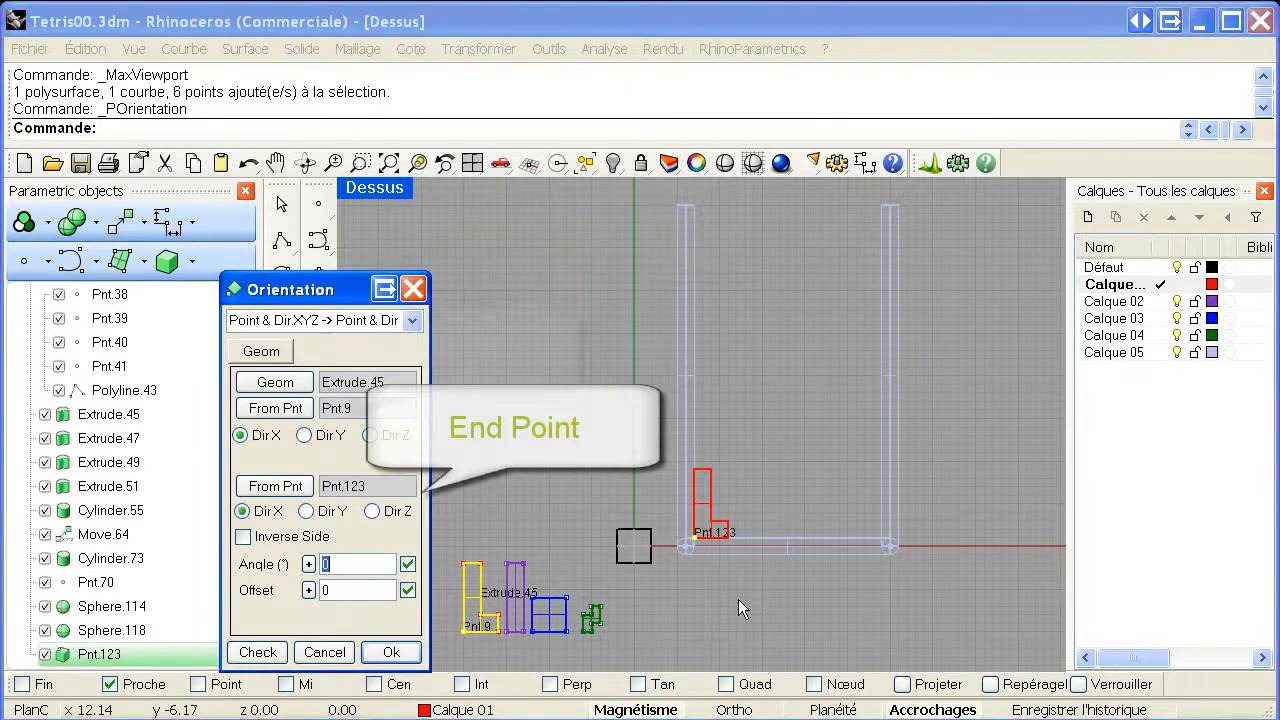
# Preview the Dir Y and Dir Z source directions for the L, restore Dir X and accept the orientation.
pyautogui.click(304, 435)
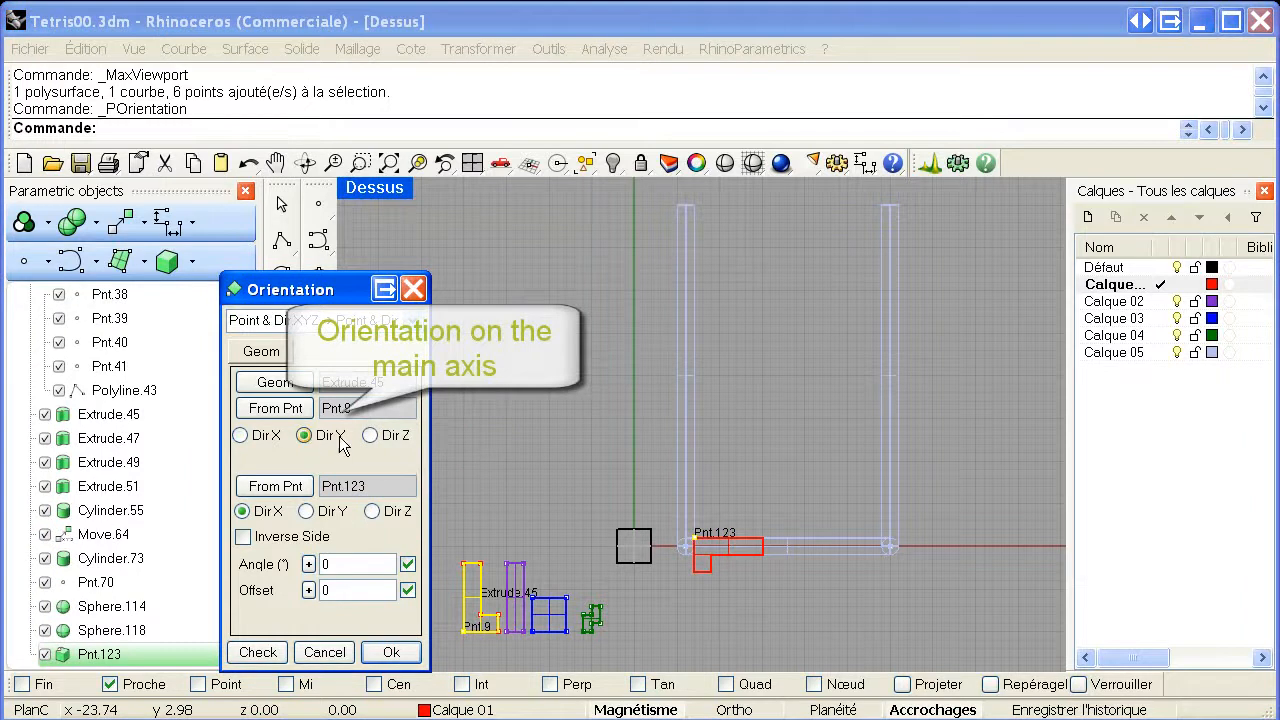
pyautogui.click(370, 435)
pyautogui.click(256, 440)
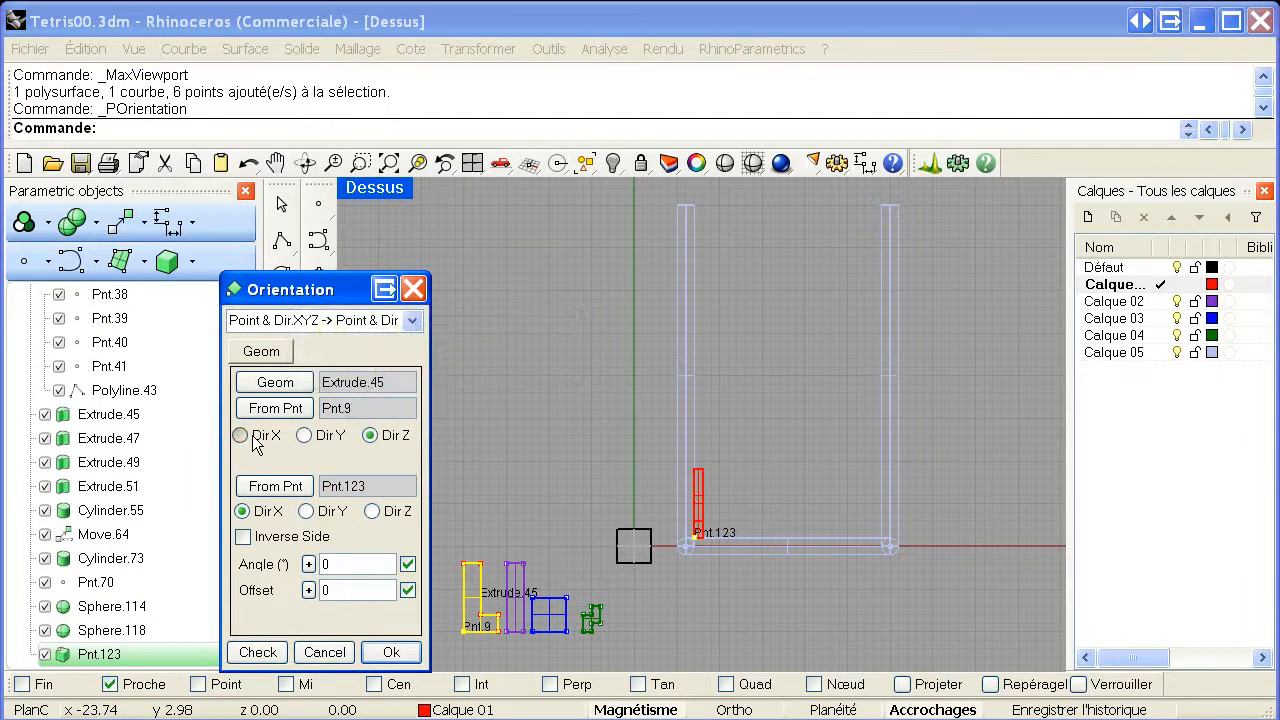
pyautogui.click(393, 653)
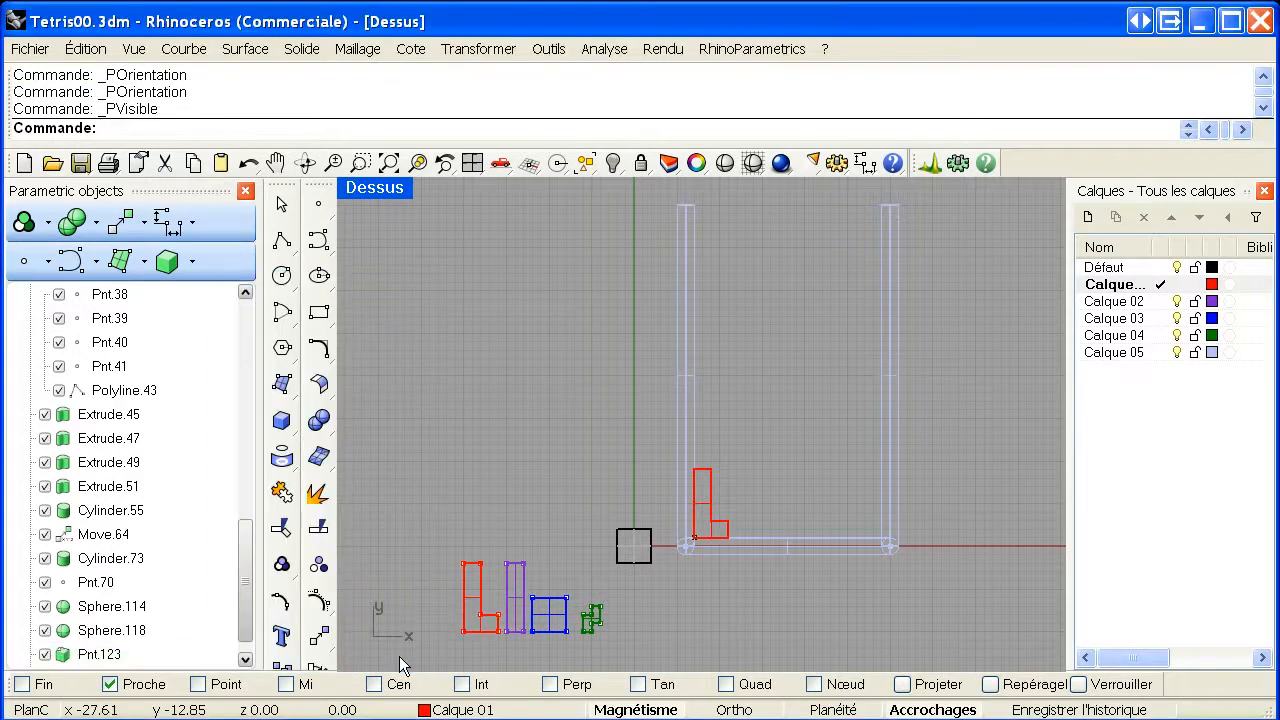
# Make Défaut the current layer and place points on the upper and lower right corners of the placed L's foot.
pyautogui.doubleClick(1110, 268)
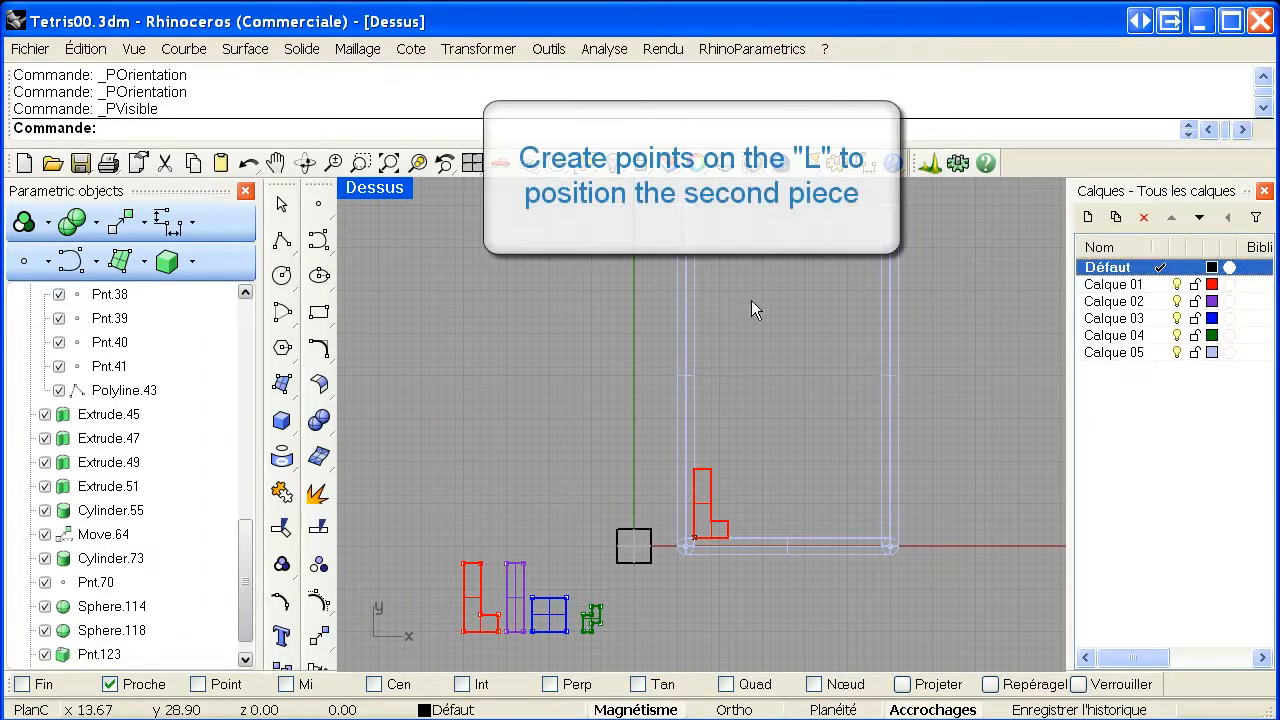
pyautogui.click(319, 205)
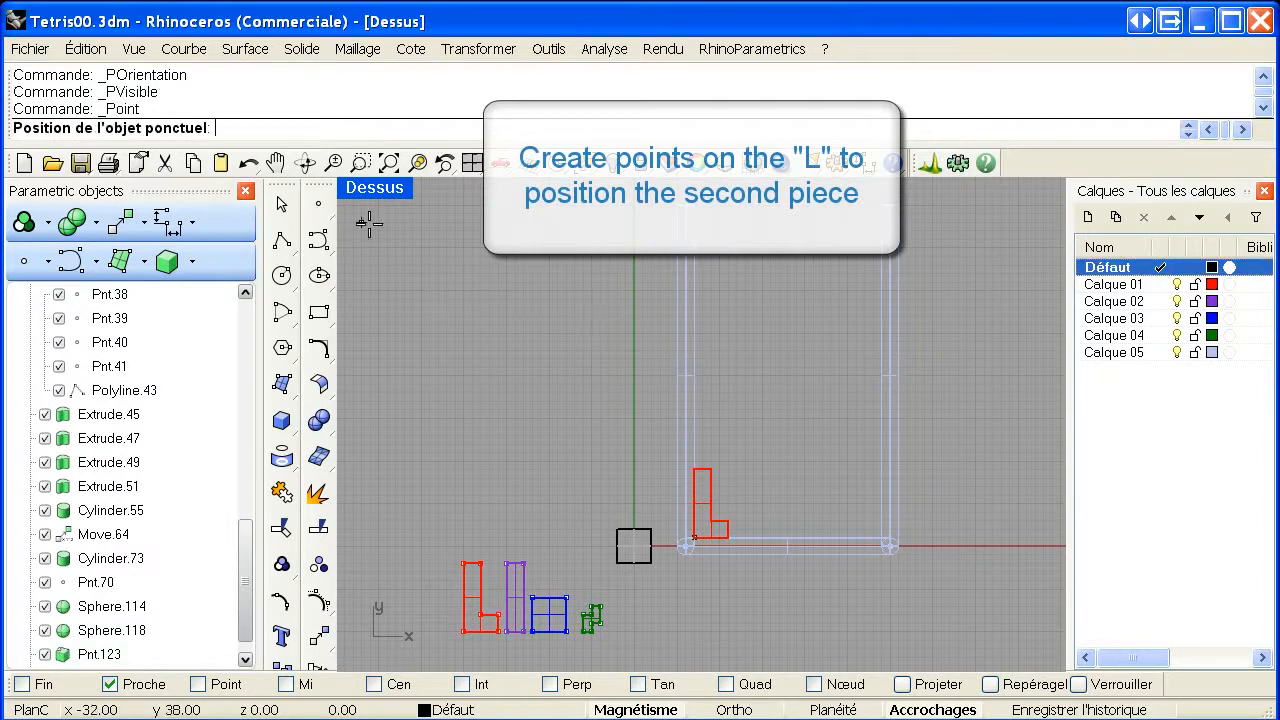
pyautogui.click(735, 513)
pyautogui.rightClick(735, 513)
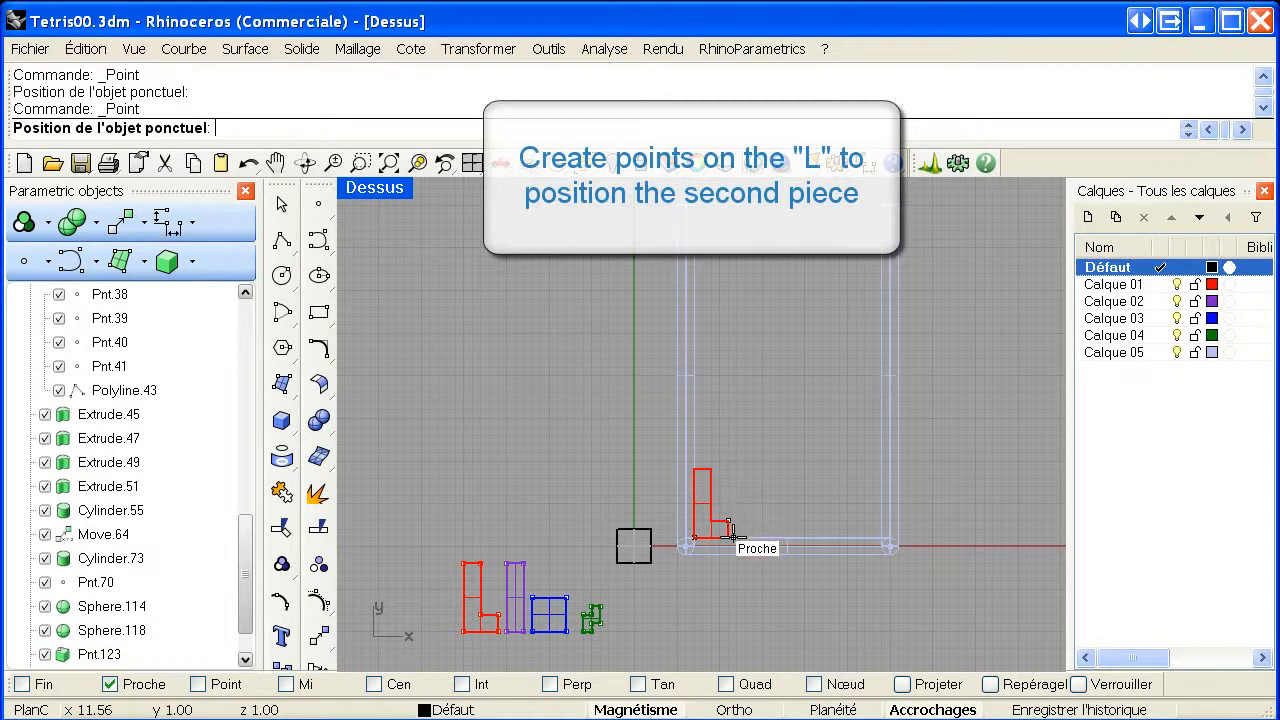
pyautogui.click(728, 538)
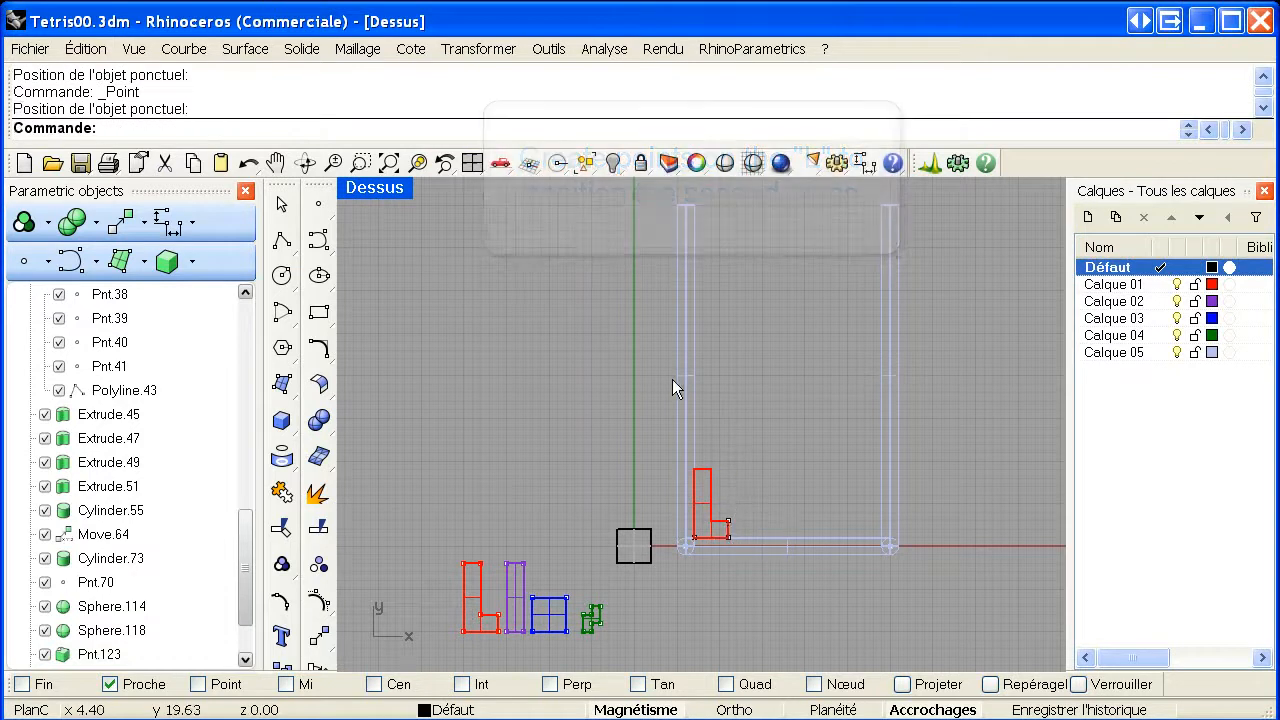
# On layer Calque 04, set up a 2 Points -> 2 points Orientation for the green extrusion.
pyautogui.click(1163, 335)
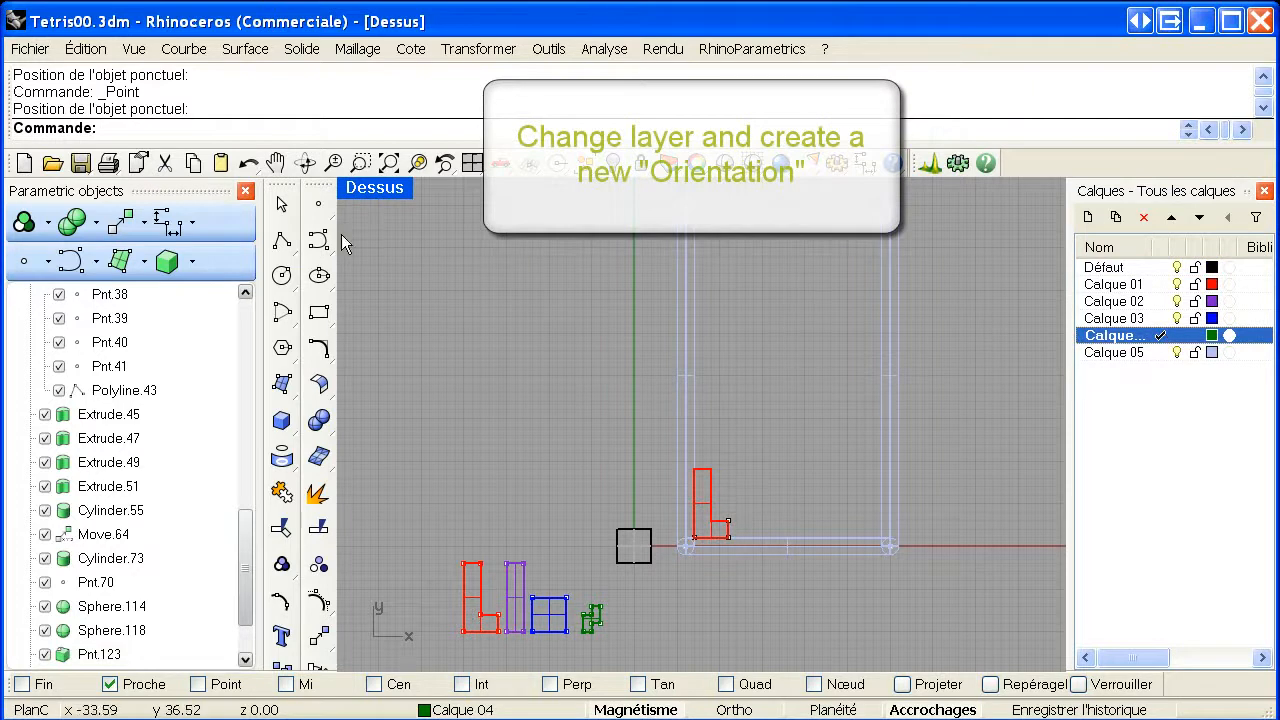
pyautogui.click(121, 222)
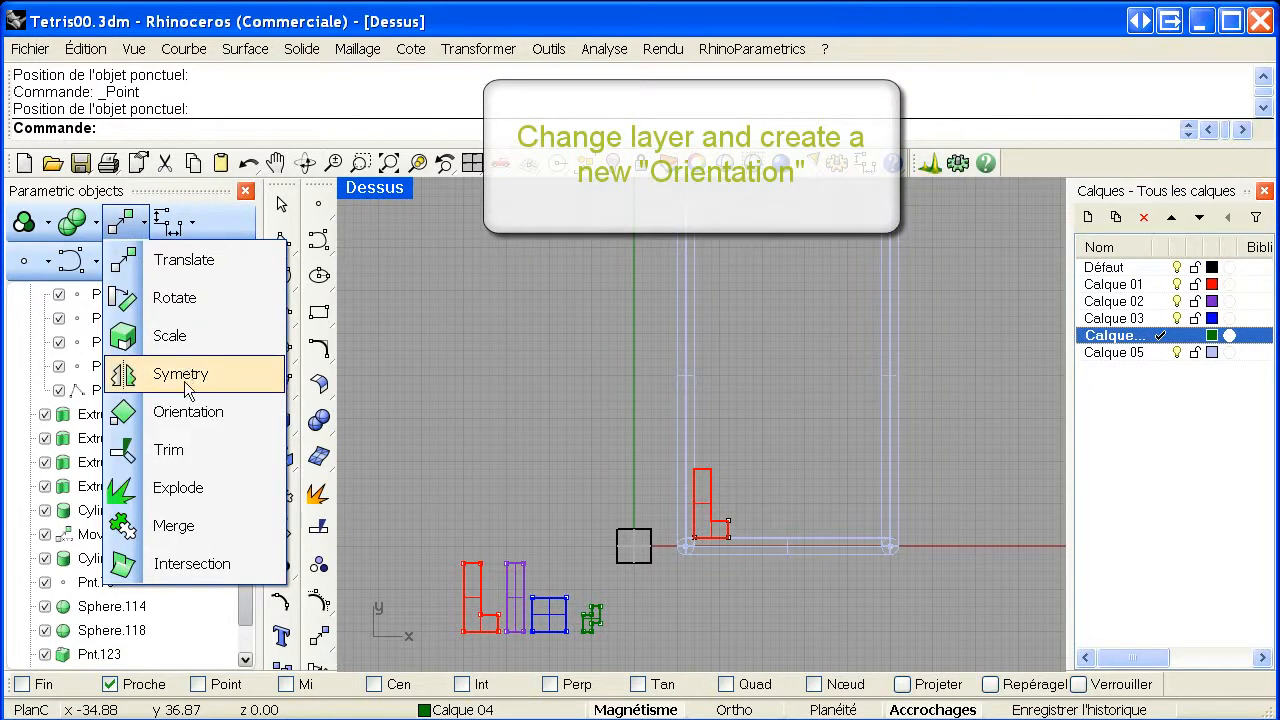
pyautogui.click(187, 413)
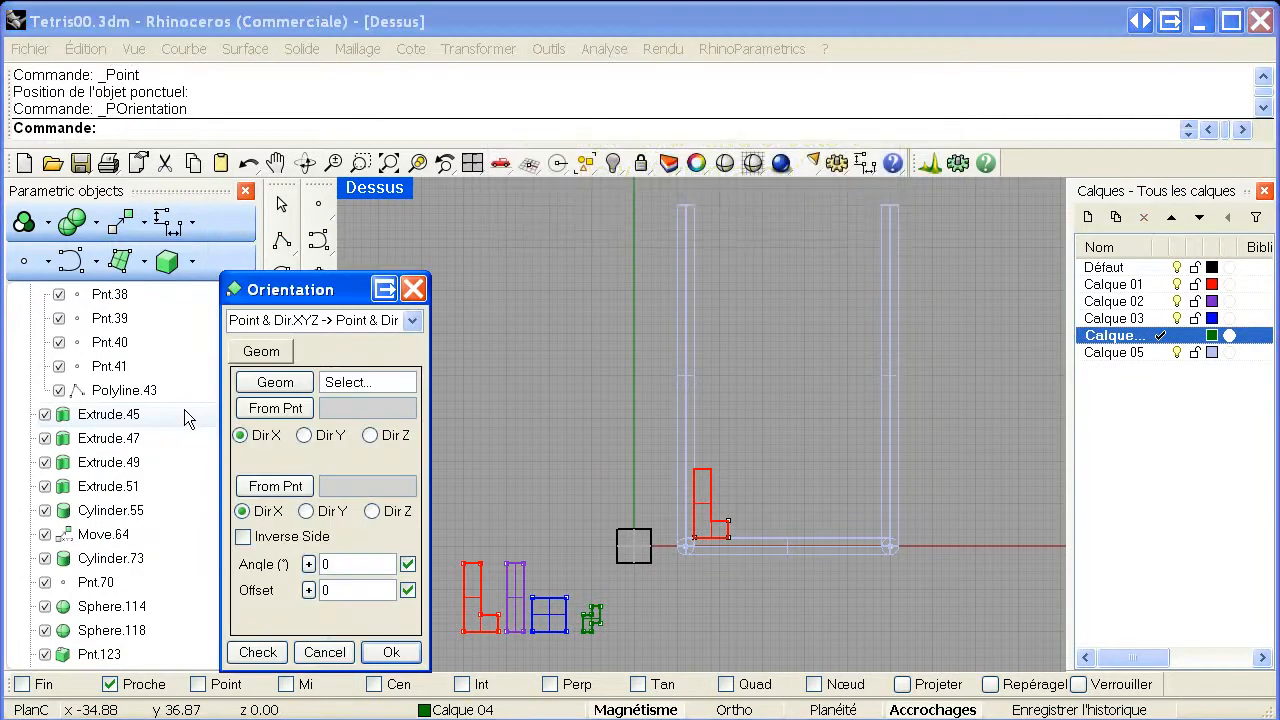
pyautogui.click(412, 320)
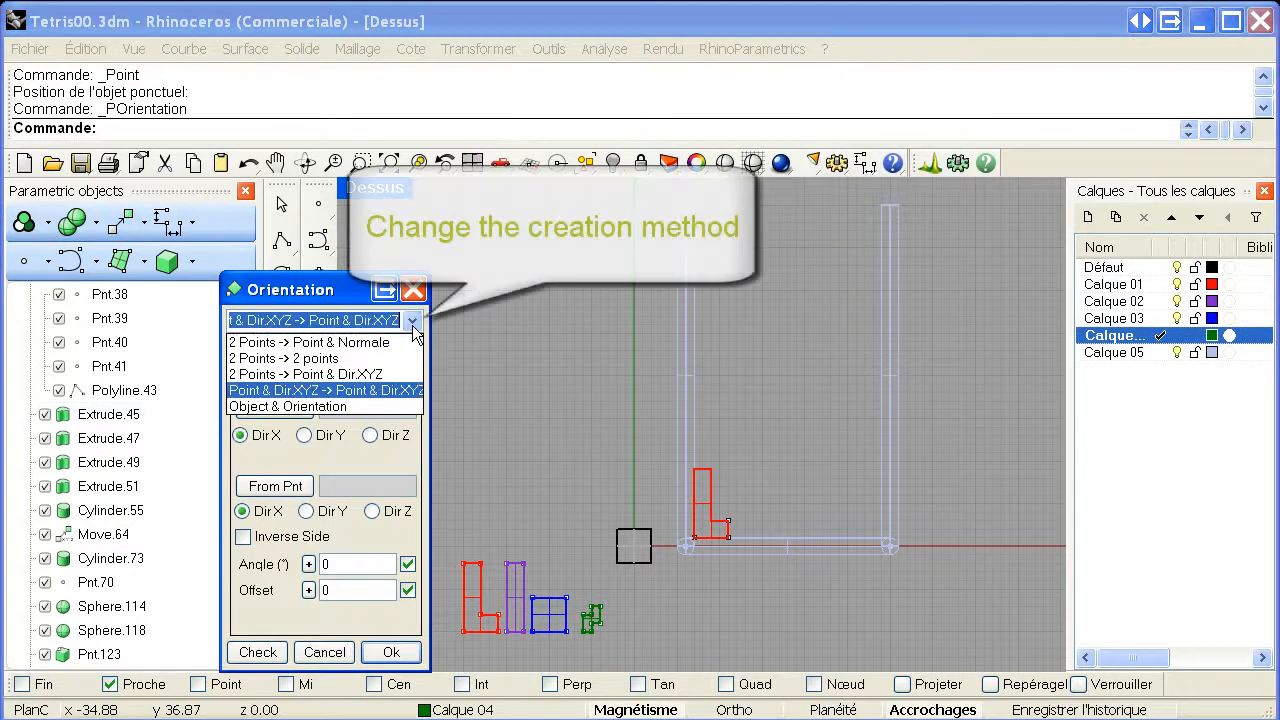
pyautogui.click(318, 358)
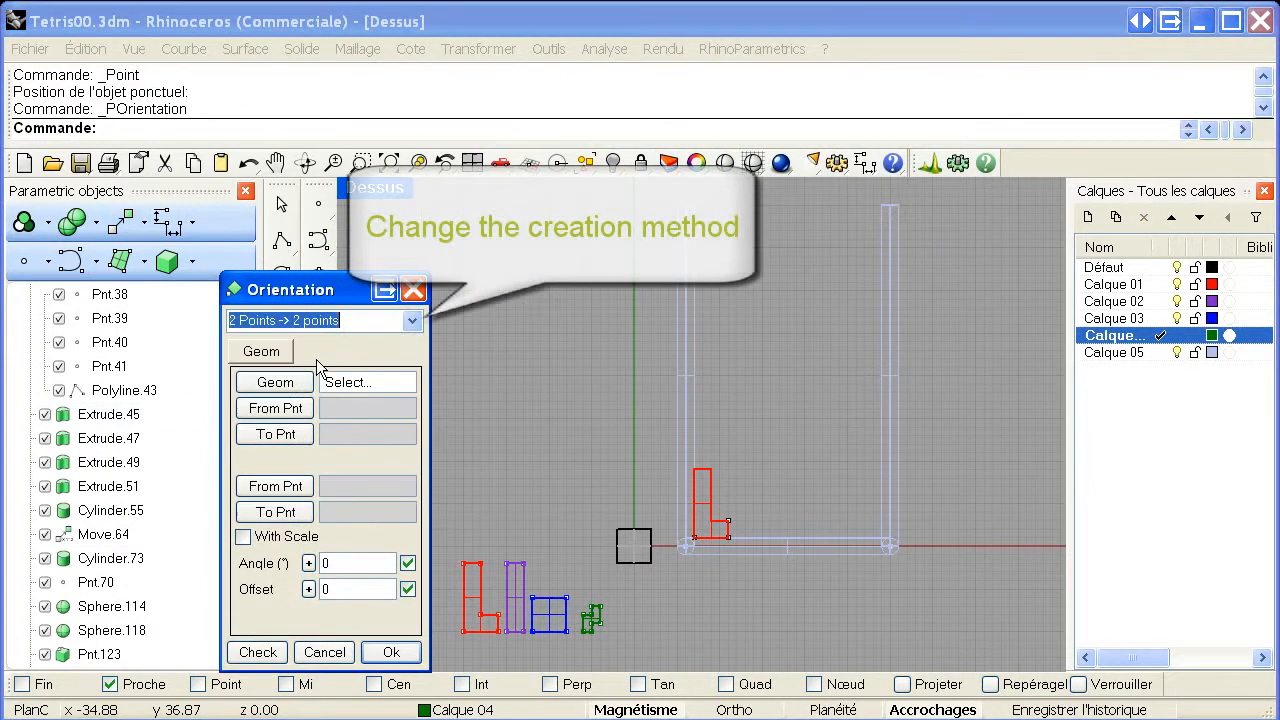
pyautogui.click(600, 620)
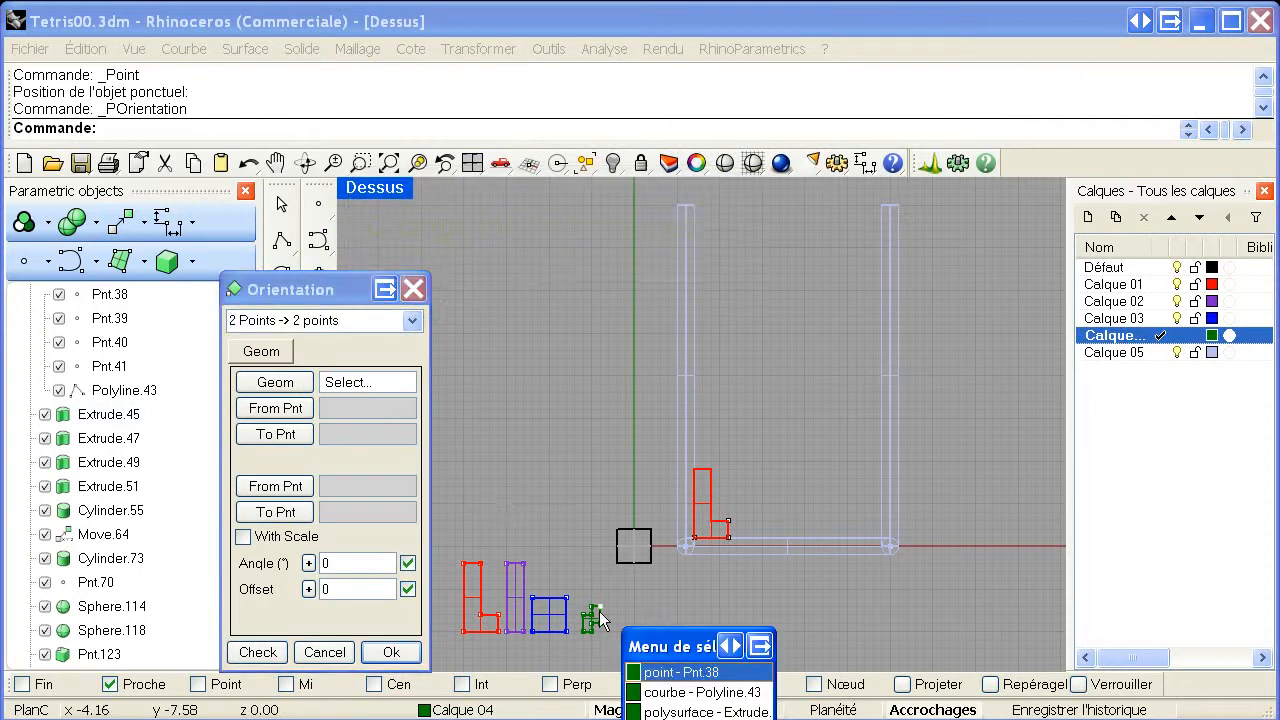
pyautogui.click(686, 707)
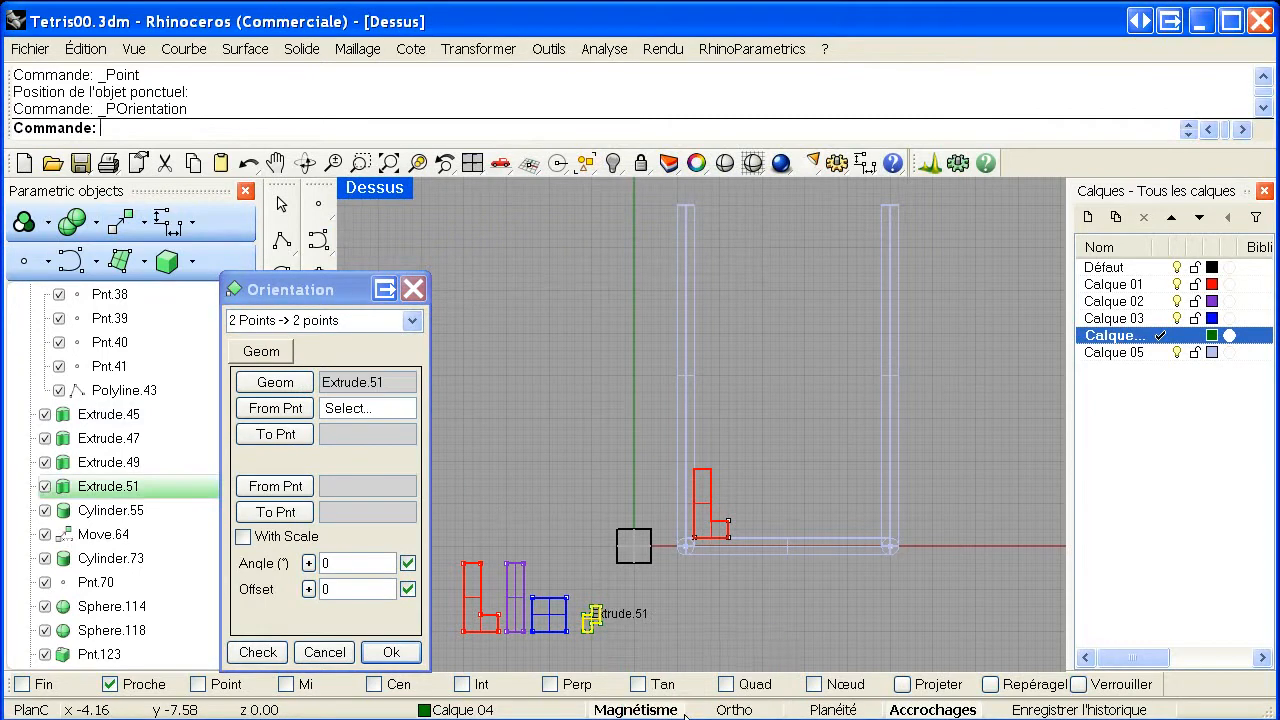
# Orient the green piece from Pnt.36 and Pnt.35 onto the upper and lower corner points of the L's foot, with scale enabled.
pyautogui.click(592, 620)
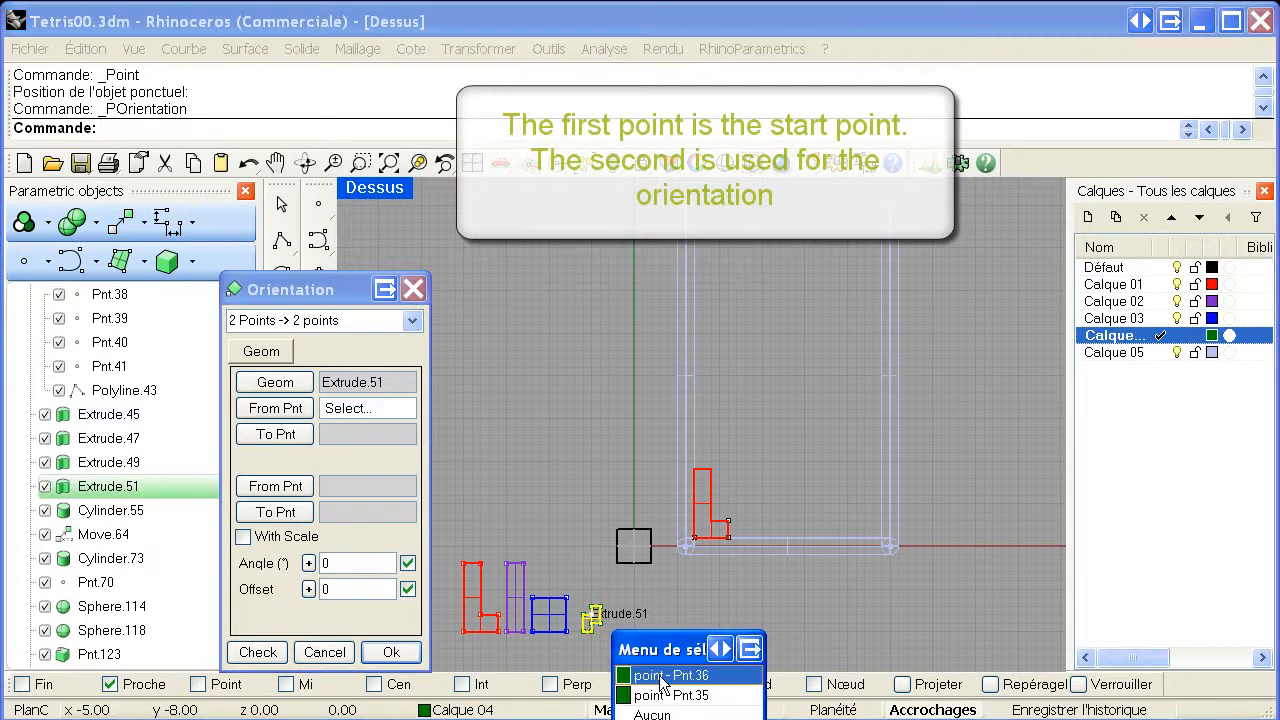
pyautogui.click(665, 676)
pyautogui.click(589, 618)
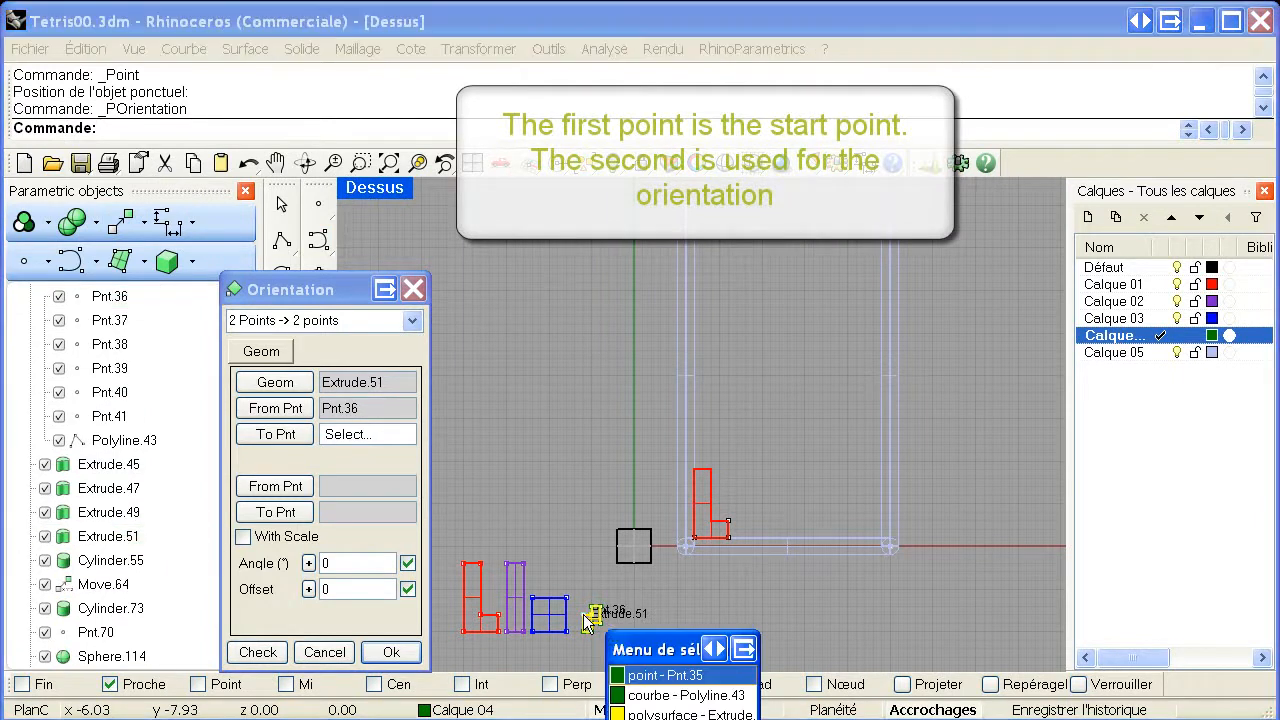
pyautogui.click(665, 676)
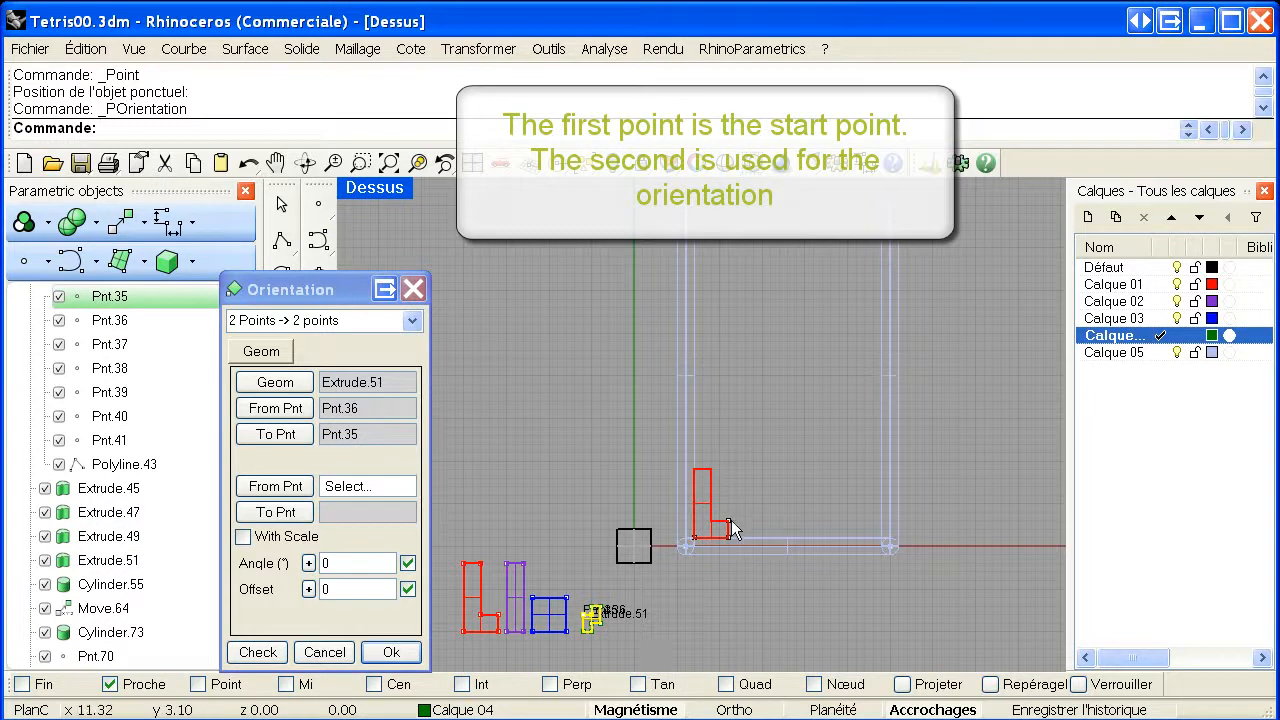
pyautogui.click(730, 522)
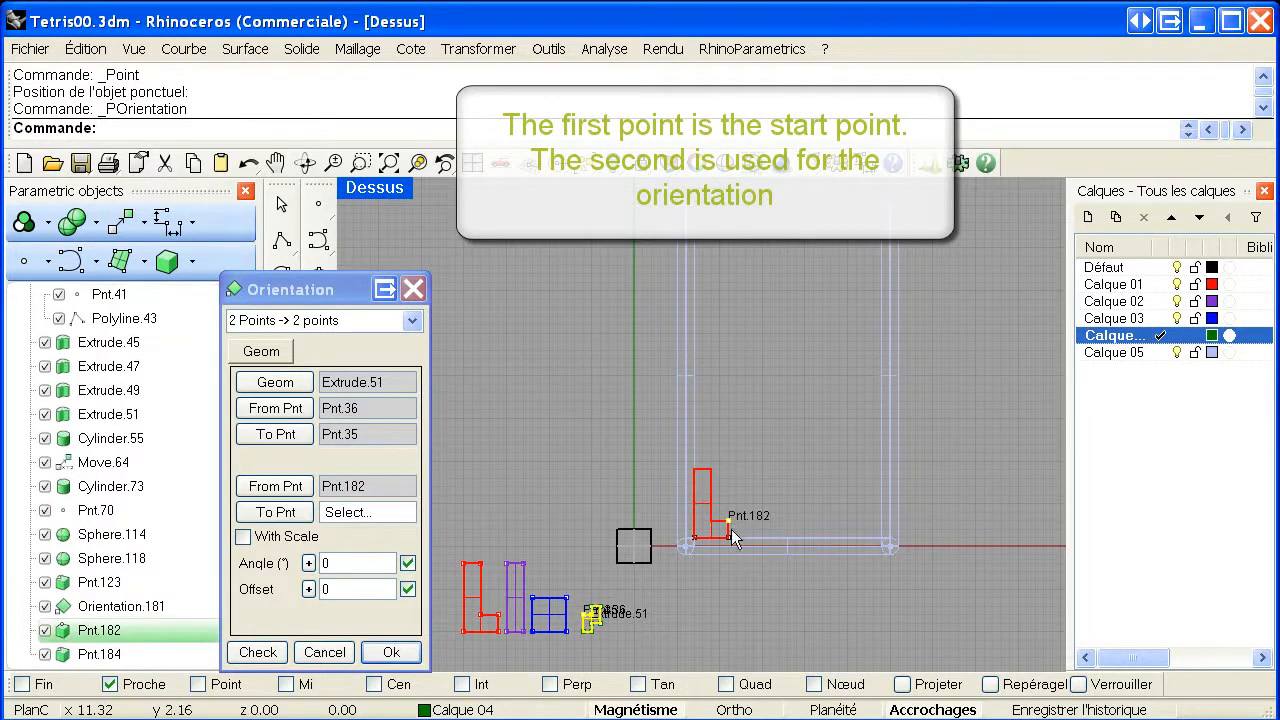
pyautogui.click(731, 535)
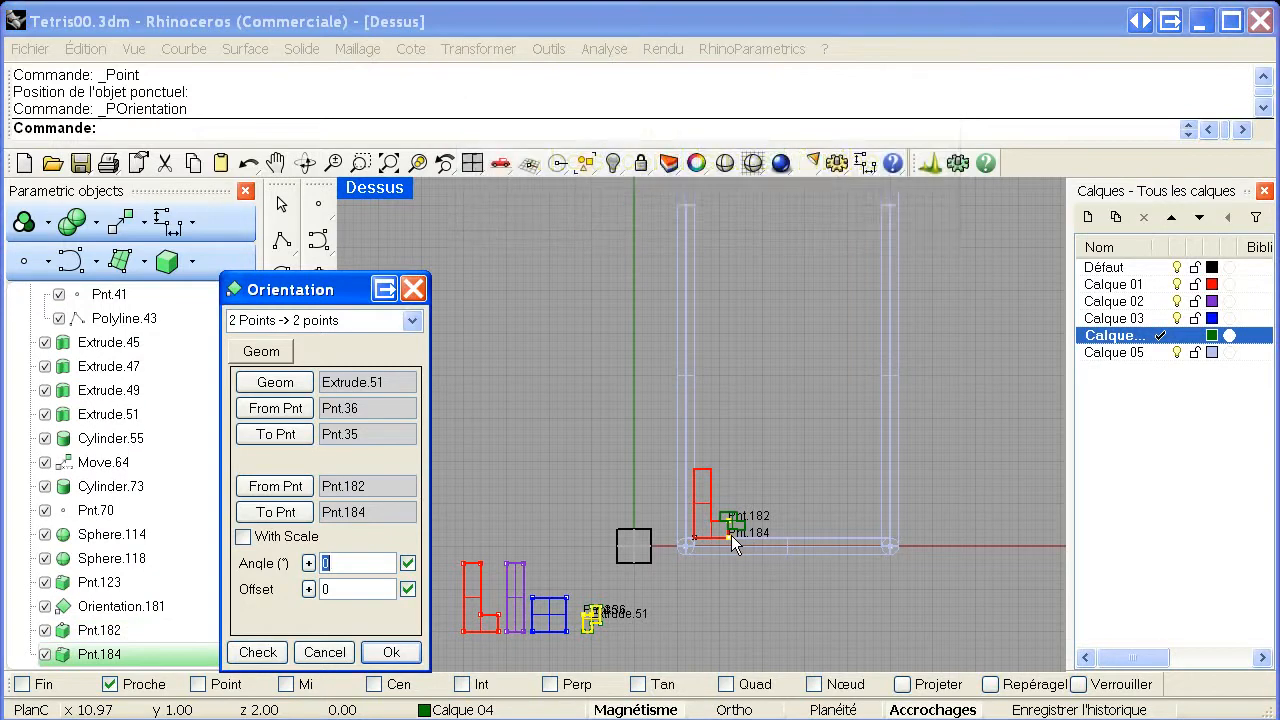
pyautogui.click(243, 537)
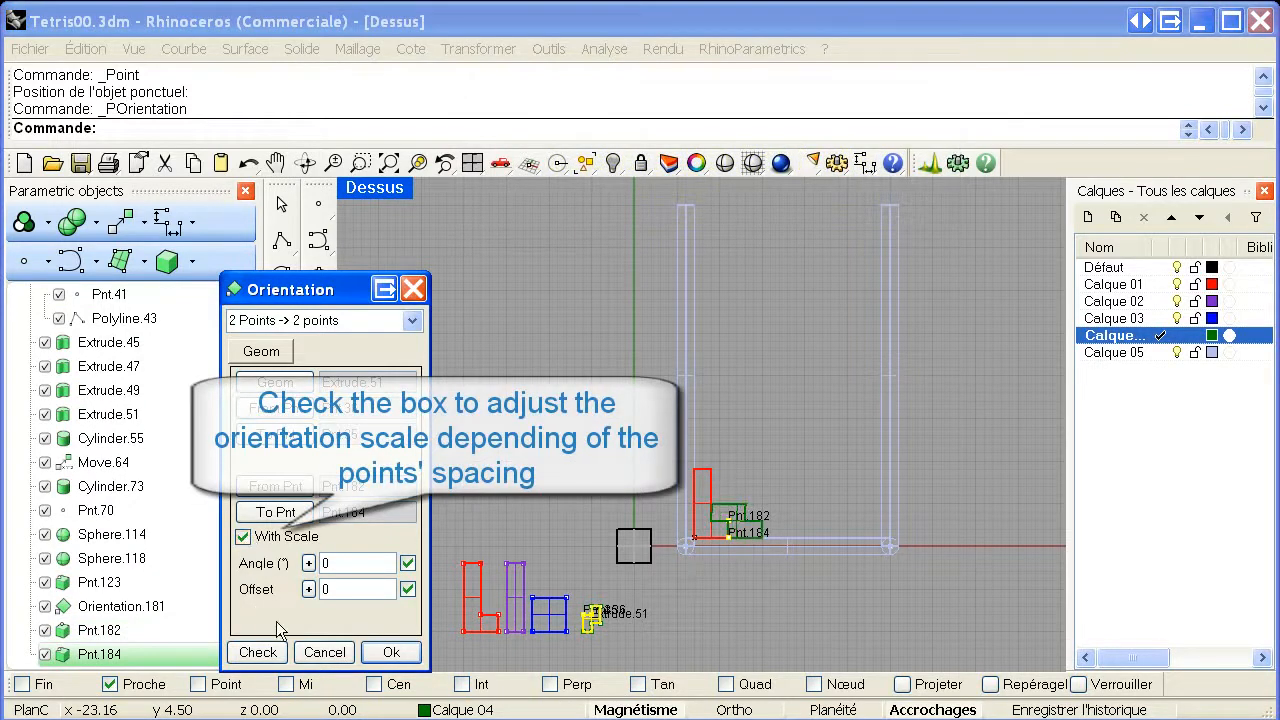
pyautogui.click(387, 652)
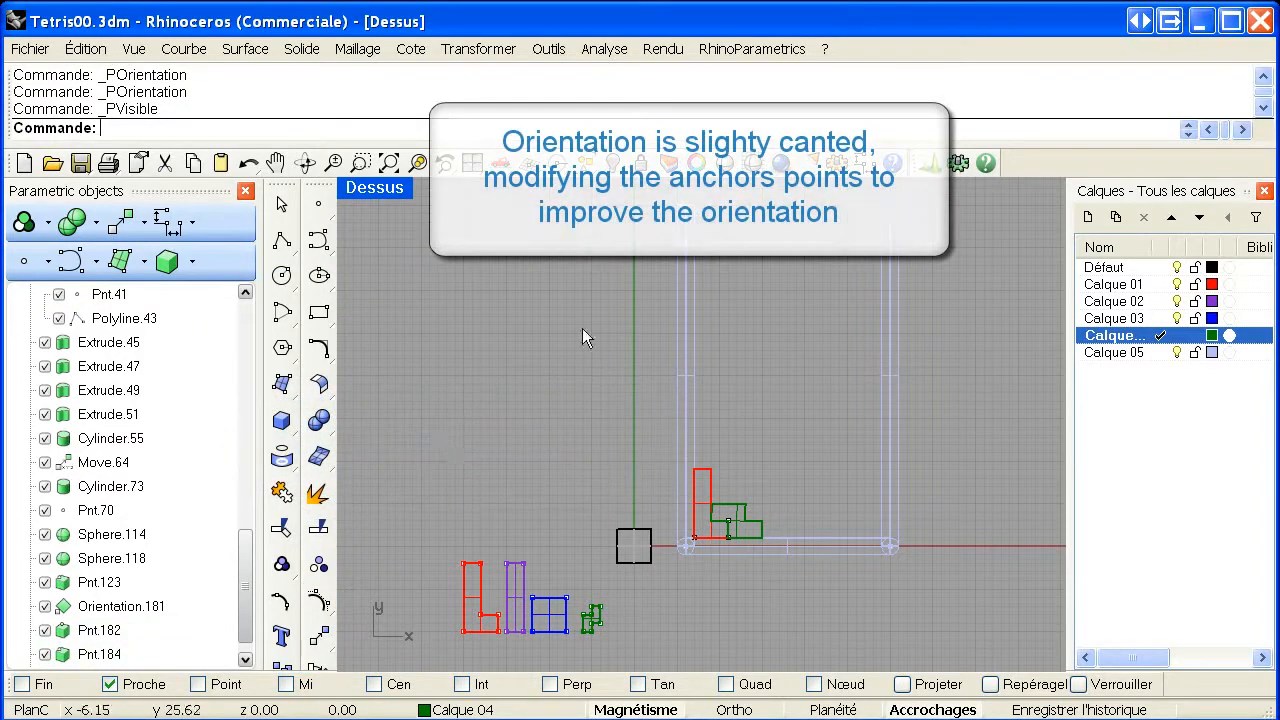
# Return to the four-view layout and examine the green piece's height relative to the red L in the Face viewport.
pyautogui.click(474, 164)
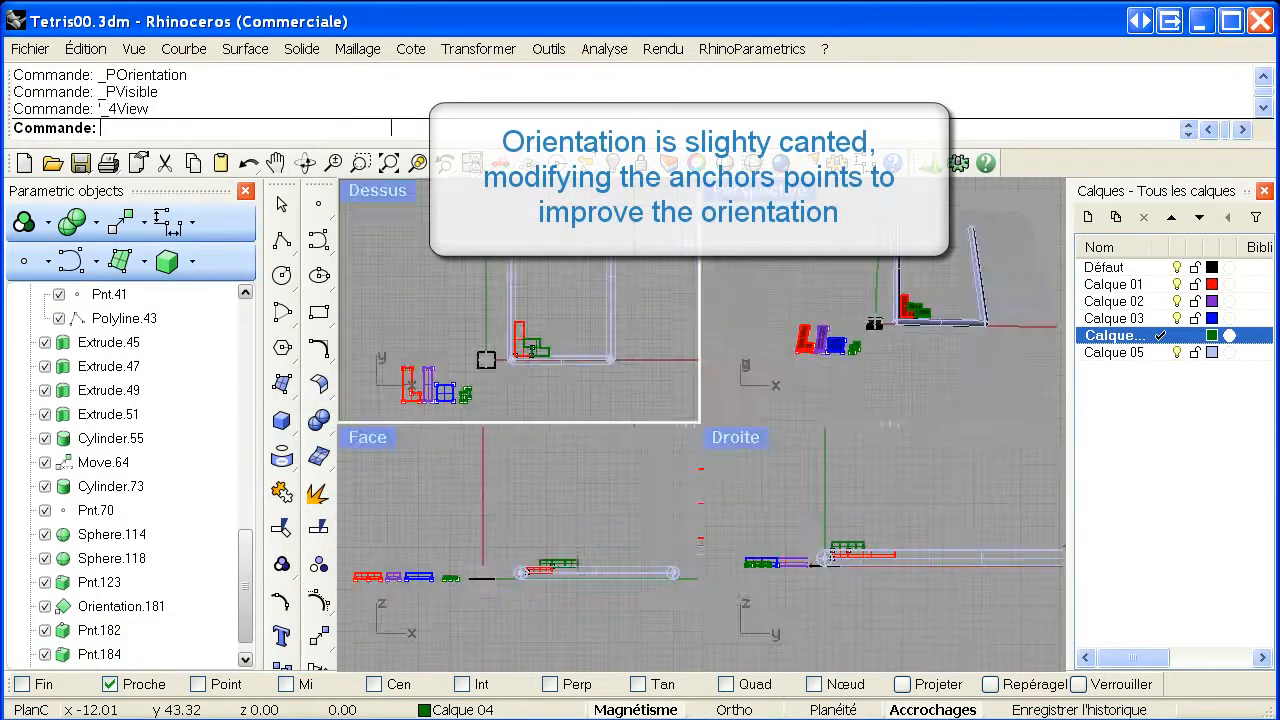
pyautogui.moveTo(557, 541); pyautogui.dragTo(553, 577, button='right')
pyautogui.scroll(2, 571, 566)
pyautogui.scroll(6, 571, 566)
pyautogui.scroll(6, 553, 577)
pyautogui.moveTo(520, 492); pyautogui.dragTo(536, 540, button='right')
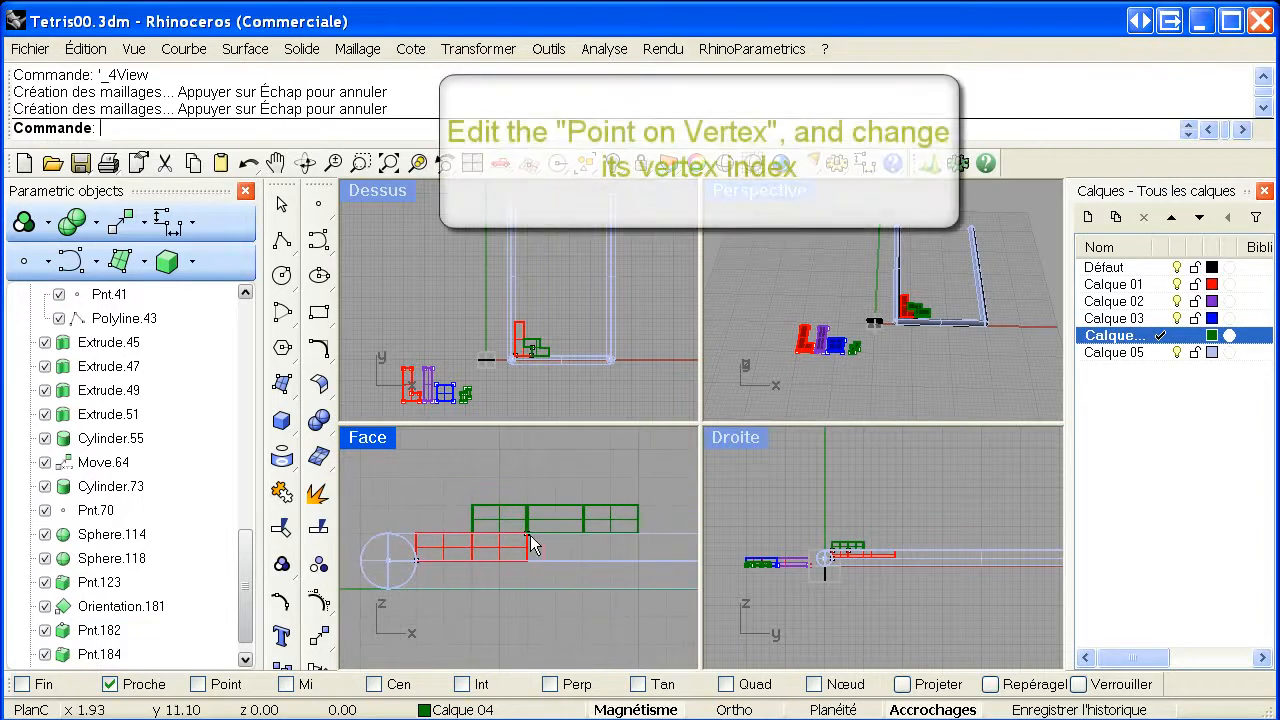
# Redefine Pnt.182 with another vertex index so it sits on the bottom face of the placed L's foot.
pyautogui.click(530, 535)
pyautogui.click(588, 596)
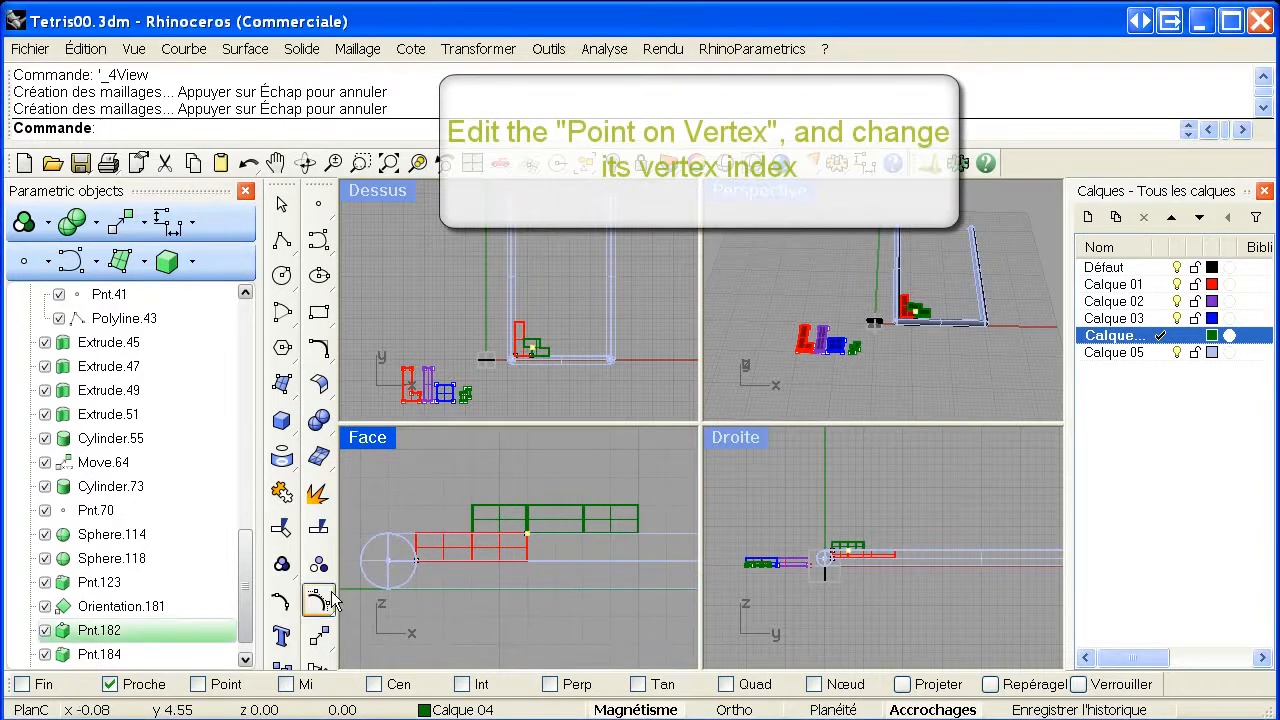
pyautogui.rightClick(191, 629)
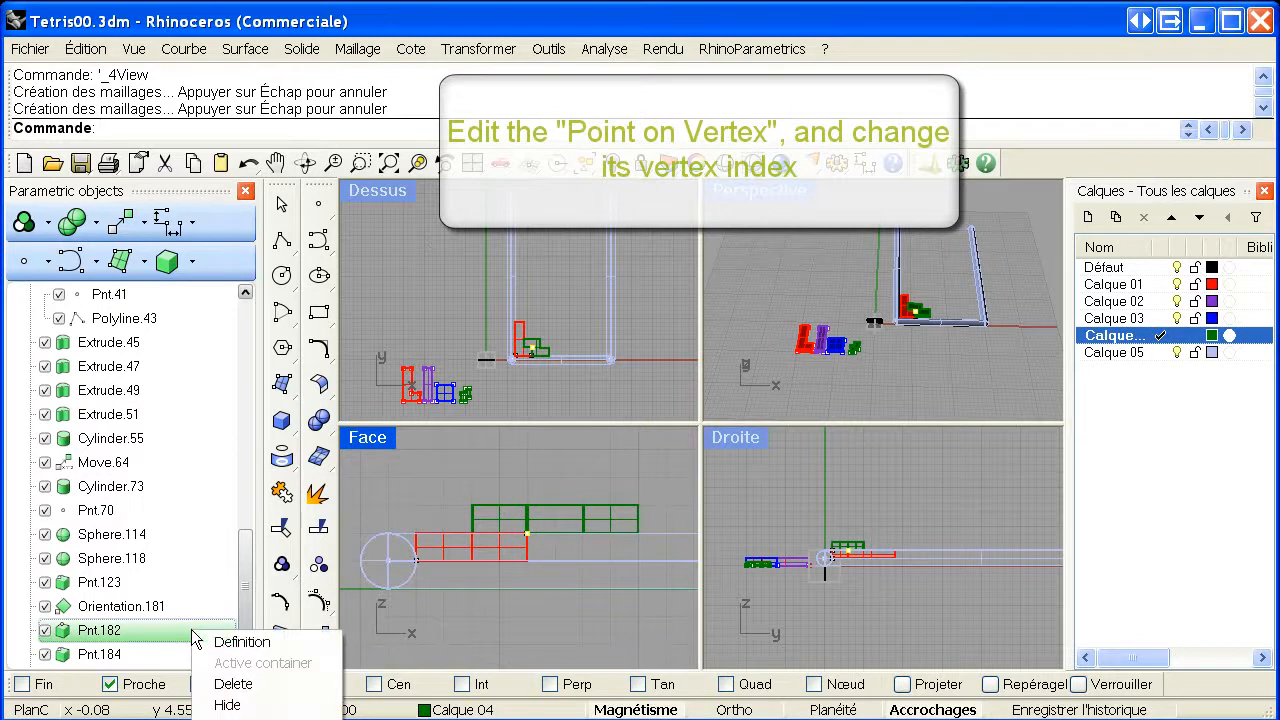
pyautogui.click(240, 642)
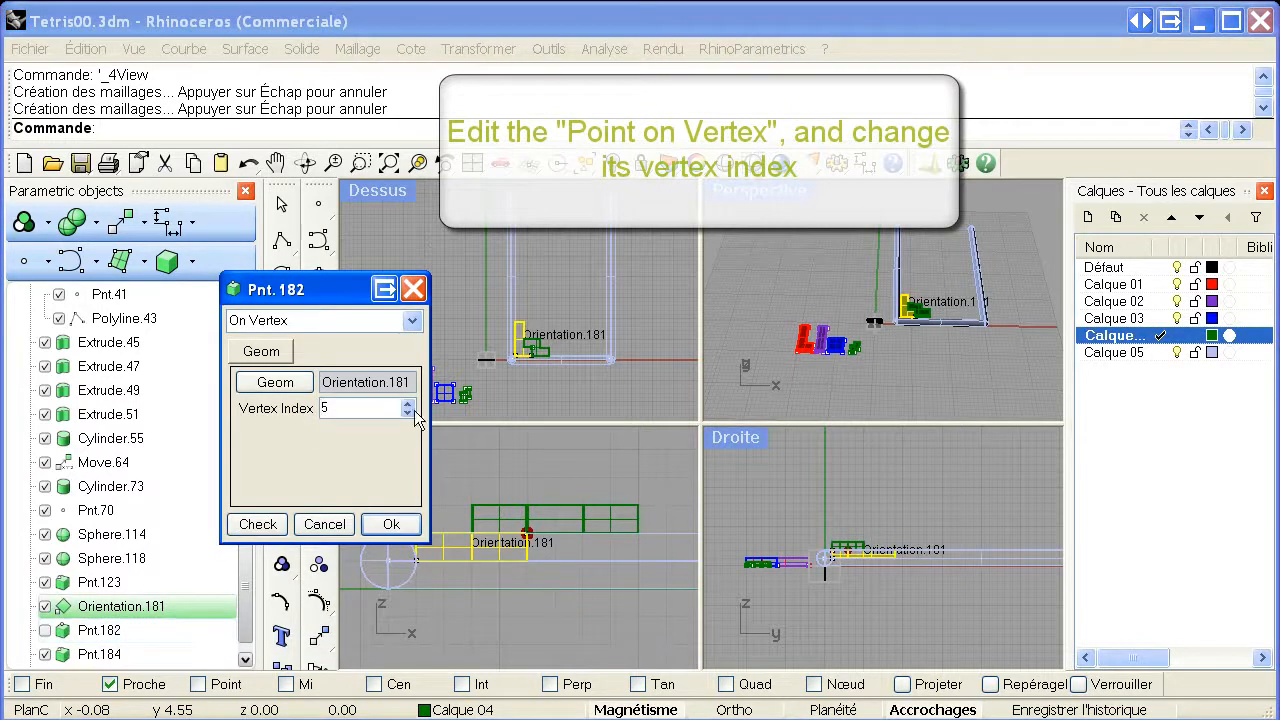
pyautogui.click(408, 406)
pyautogui.click(409, 405)
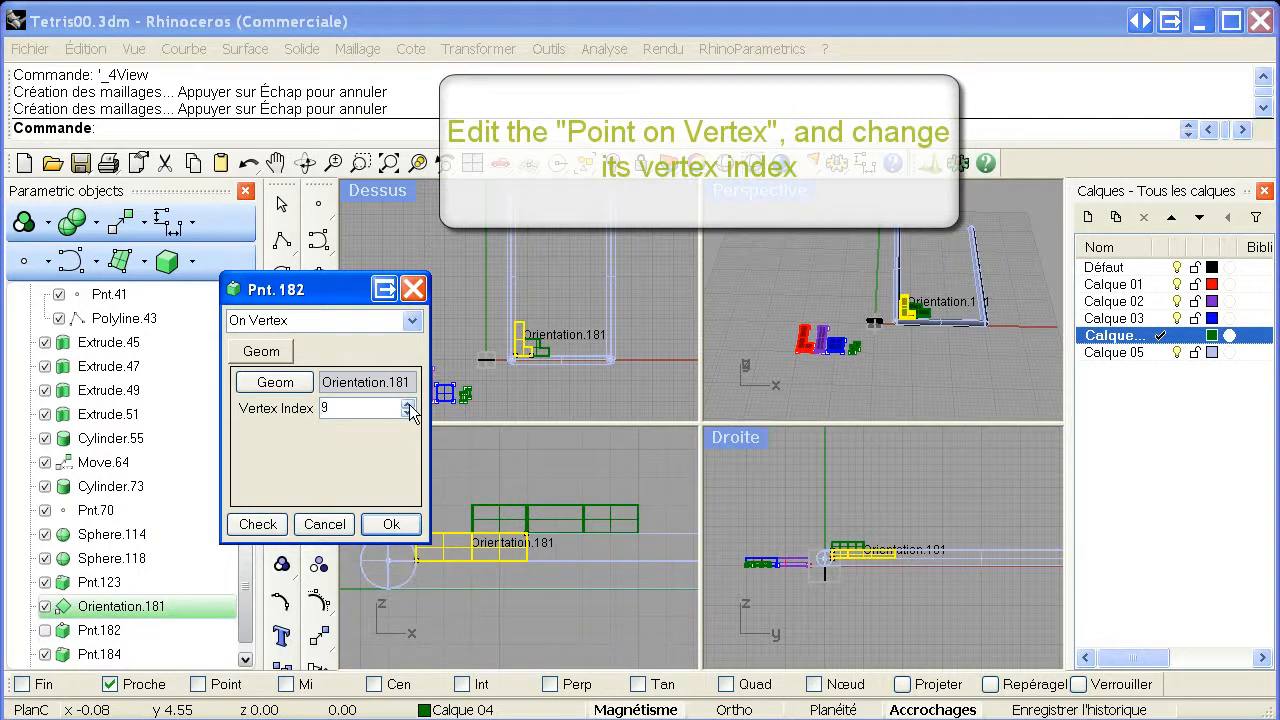
pyautogui.click(392, 524)
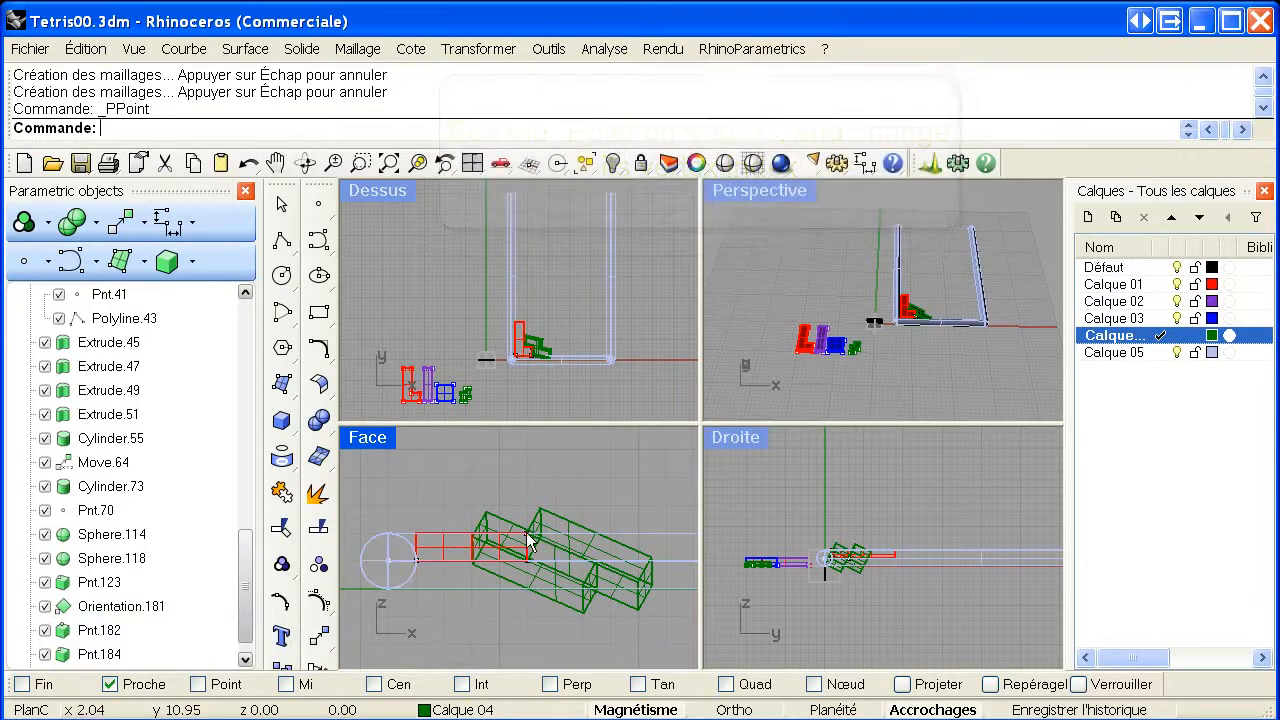
# Edit the definition of Pnt.184 and change its creation method to On Vertex of the placed L.
pyautogui.click(555, 568)
pyautogui.click(611, 593)
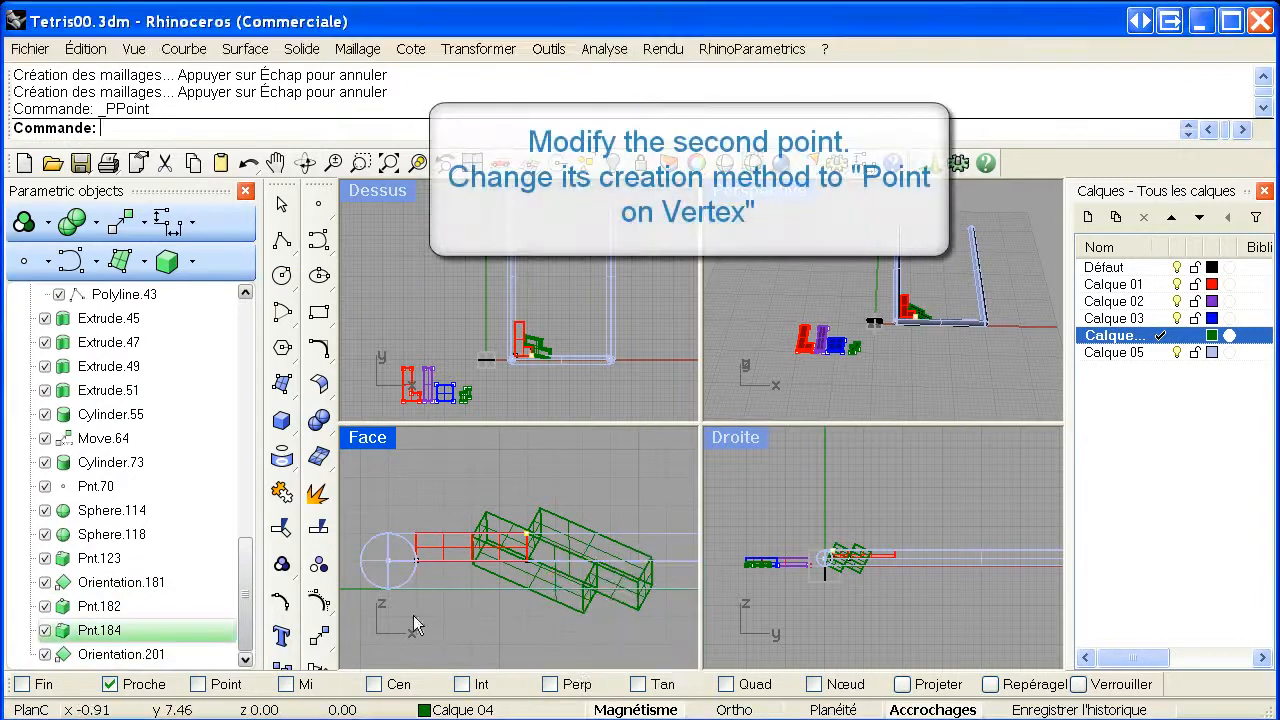
pyautogui.rightClick(198, 638)
pyautogui.click(243, 645)
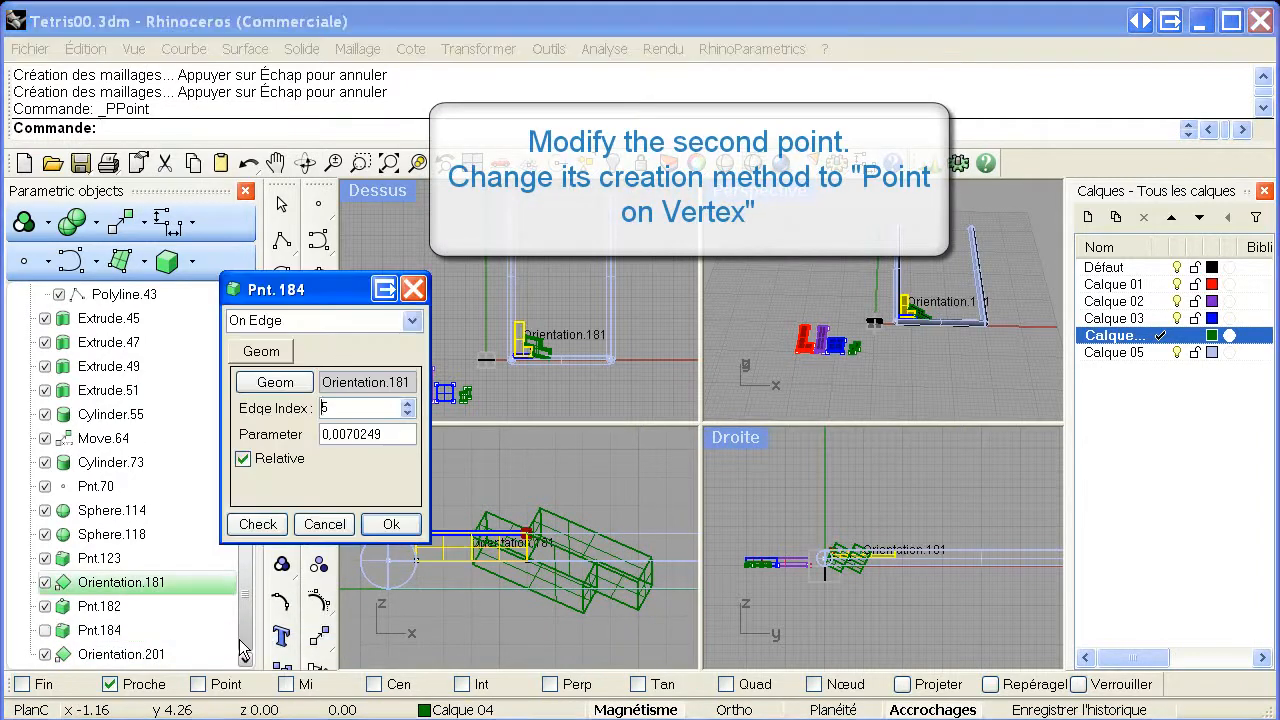
pyautogui.click(412, 320)
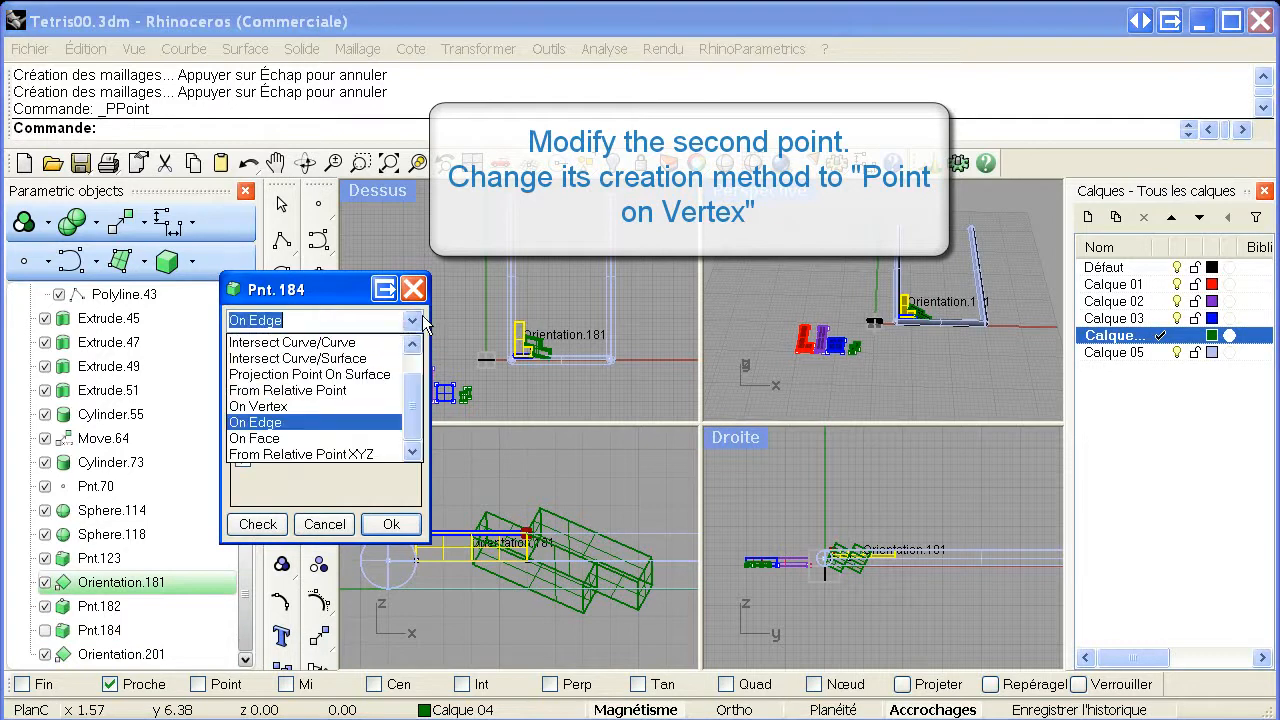
pyautogui.click(322, 408)
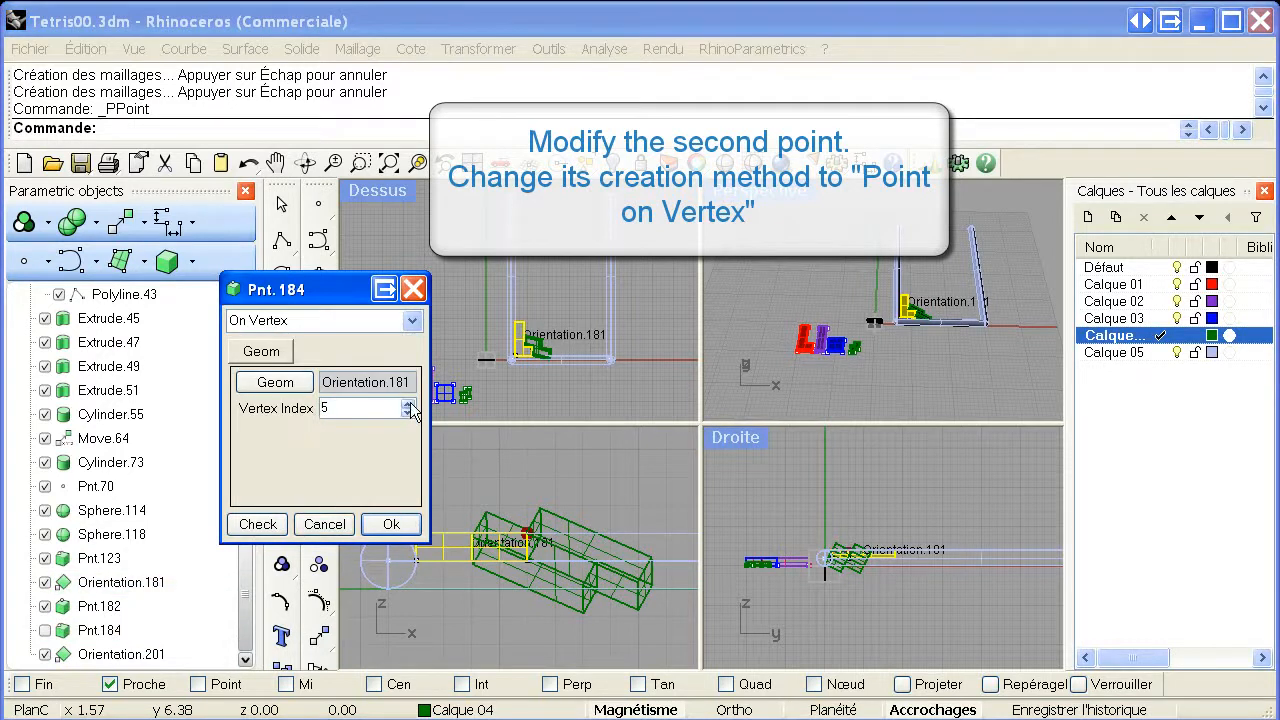
# Change the vertex index of Pnt.184 to the L's bottom-face corner so the green piece lies level with the L.
pyautogui.click(408, 404)
pyautogui.click(408, 404)
pyautogui.click(409, 403)
pyautogui.click(409, 403)
pyautogui.click(395, 524)
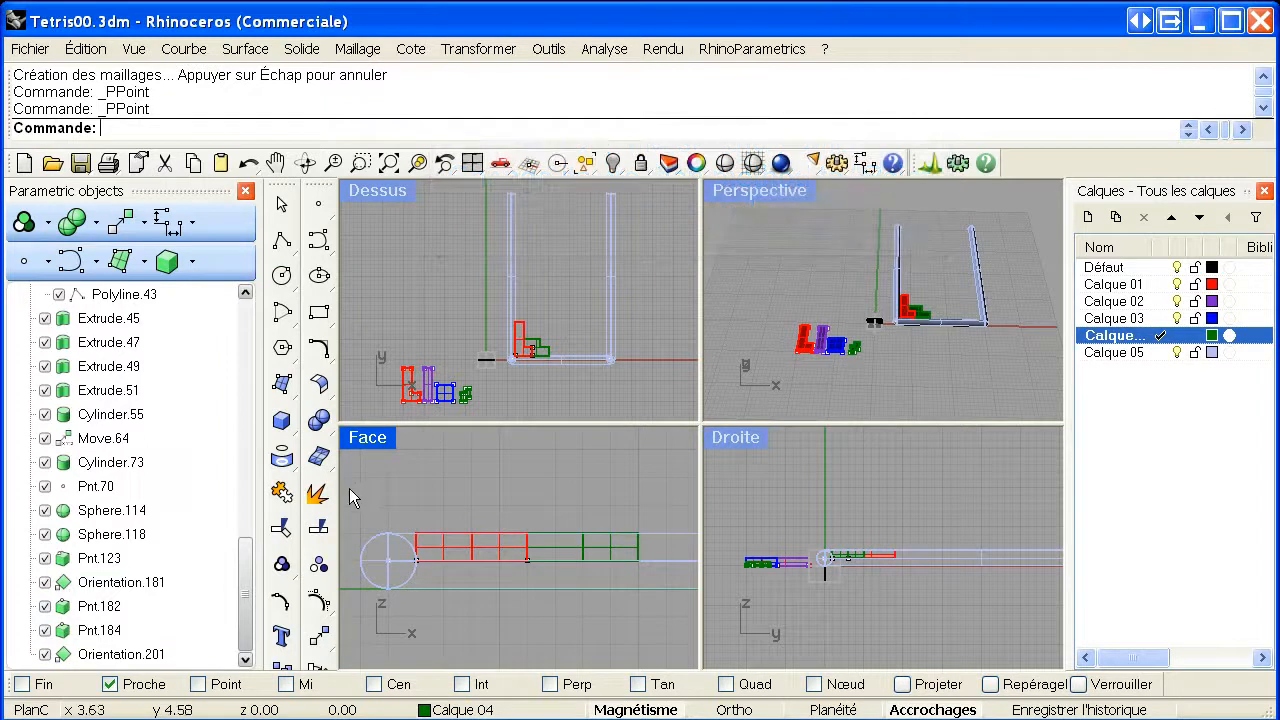
# Maximize the Dessus viewport and place a point on the upper right corner of the placed green piece's foot.
pyautogui.click(451, 274)
pyautogui.click(471, 163)
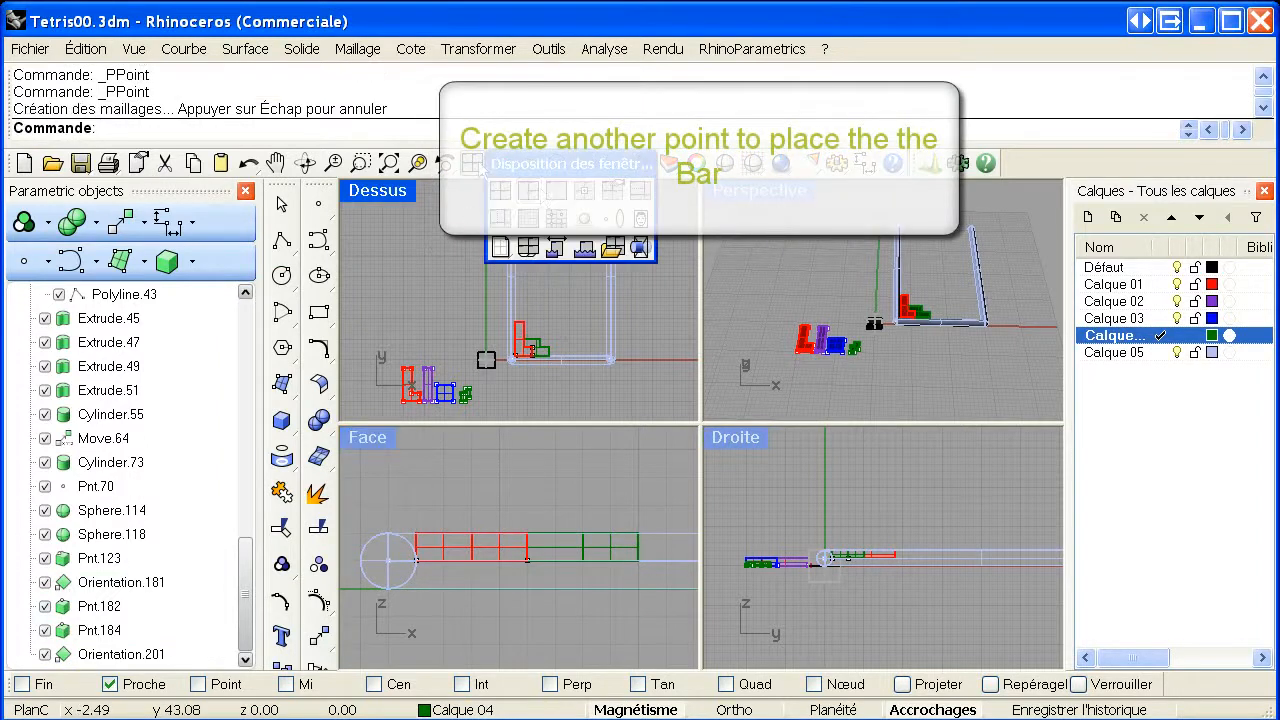
pyautogui.click(555, 192)
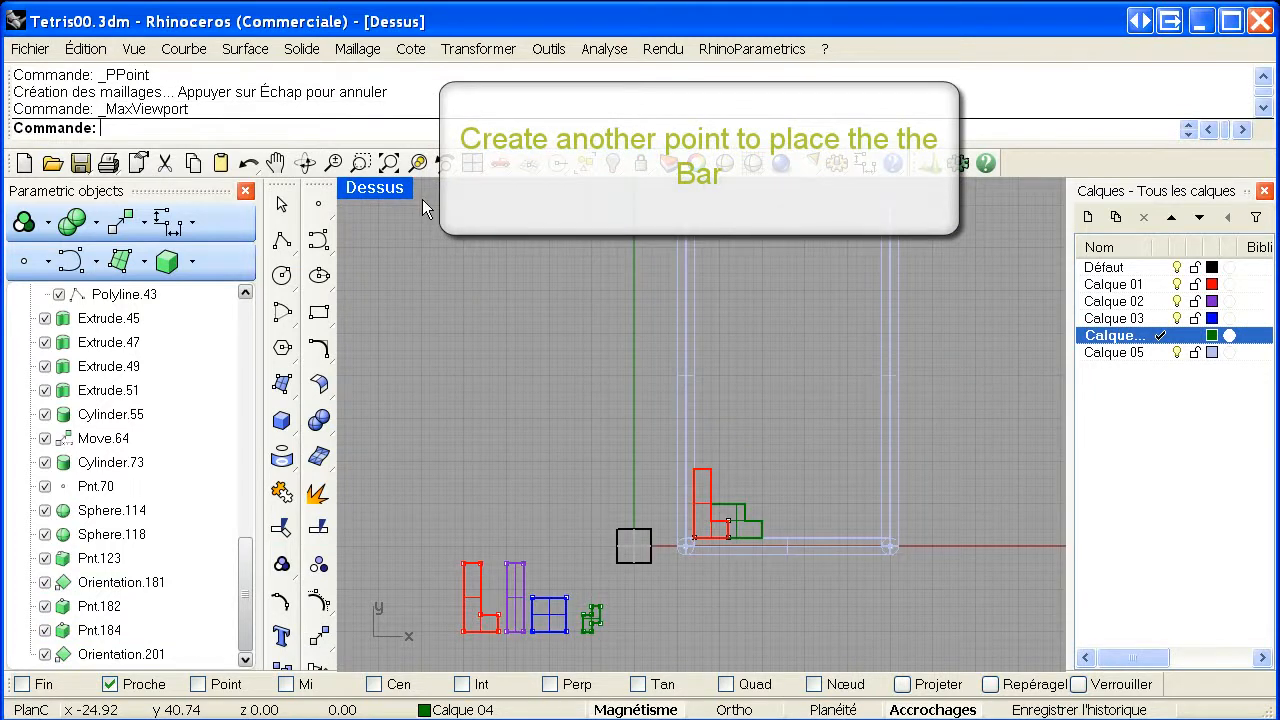
pyautogui.click(320, 204)
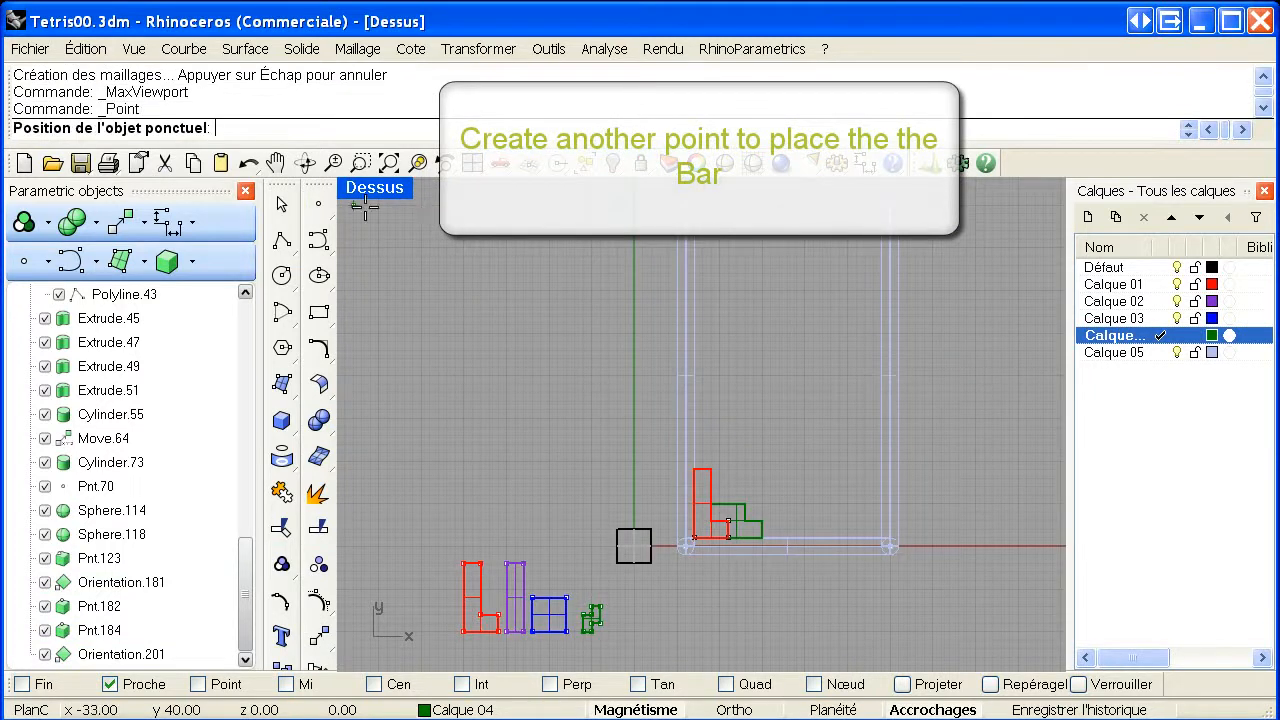
pyautogui.click(768, 517)
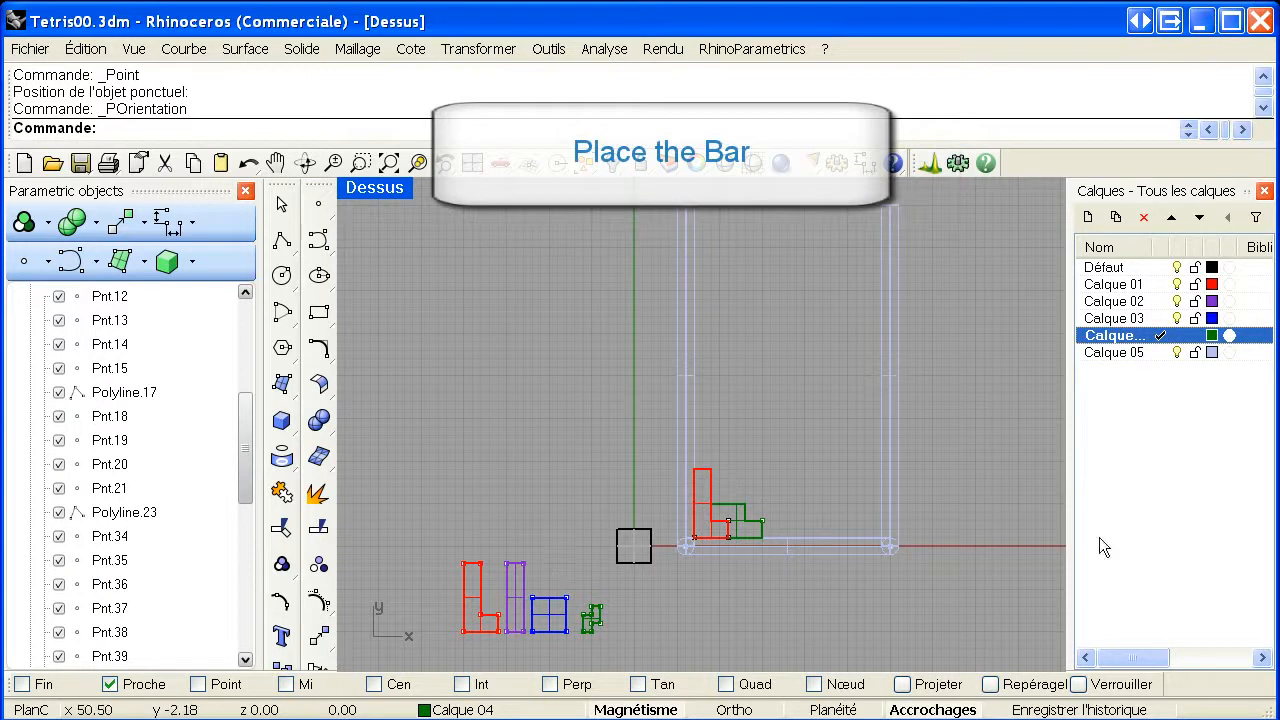
# Make Calque 02 current and start an Orientation with the Point & Dir.XYZ -> Point & Dir.XYZ method.
pyautogui.click(1162, 301)
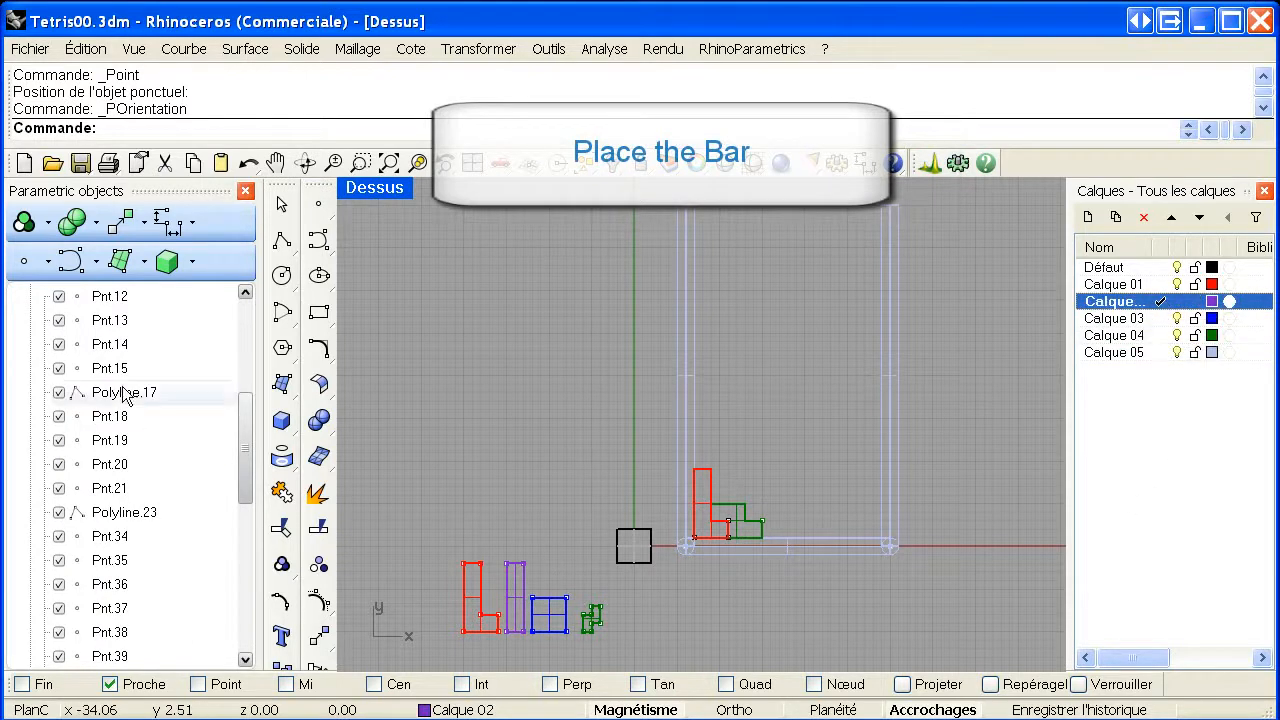
pyautogui.click(128, 232)
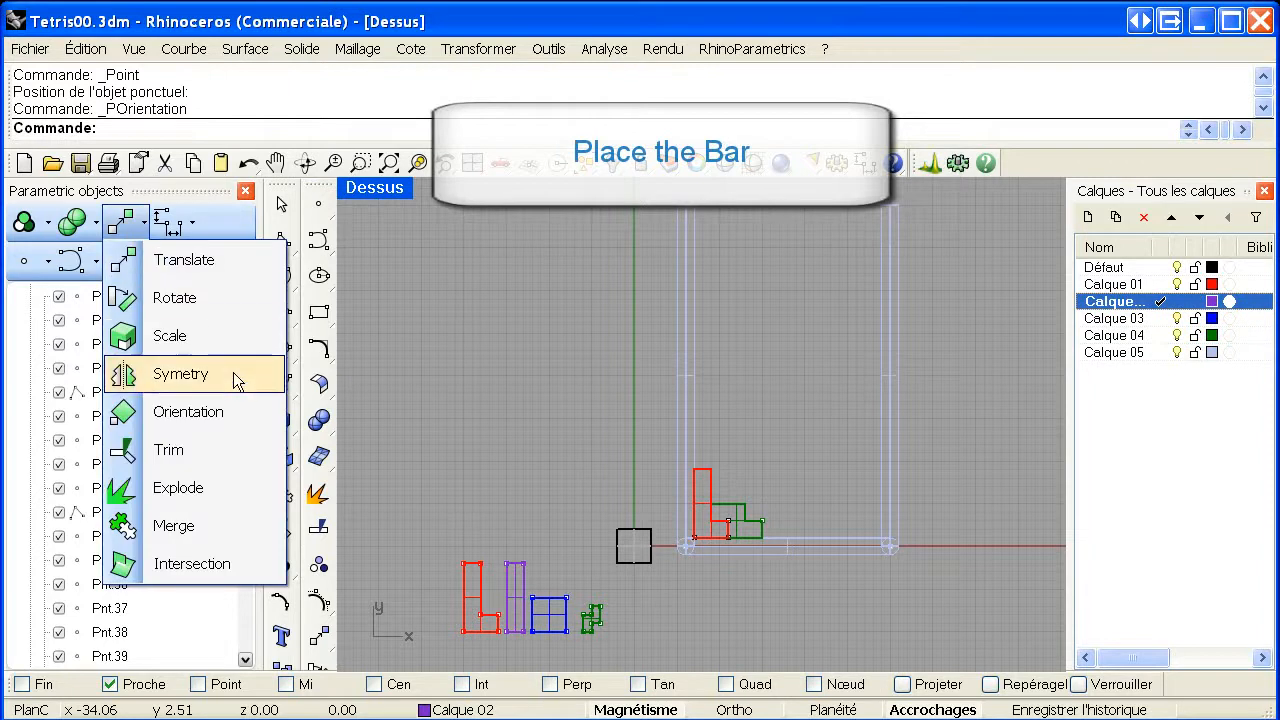
pyautogui.click(238, 410)
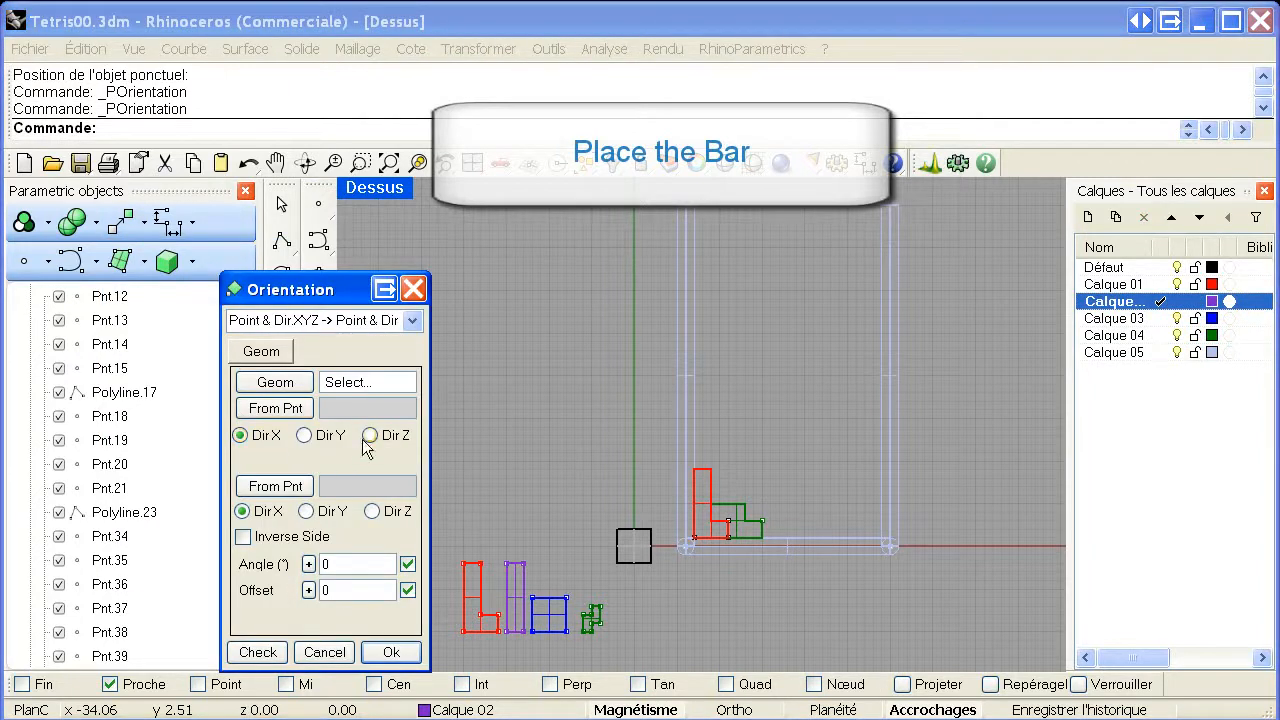
pyautogui.click(412, 320)
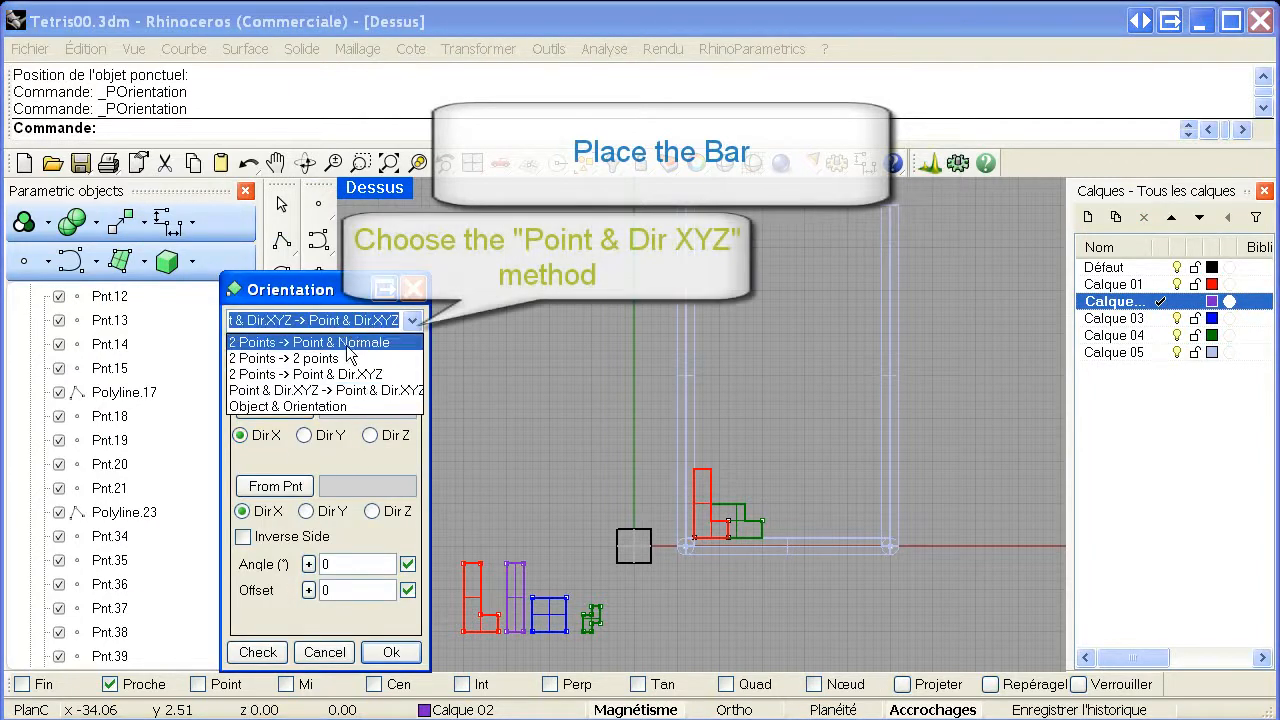
pyautogui.click(340, 388)
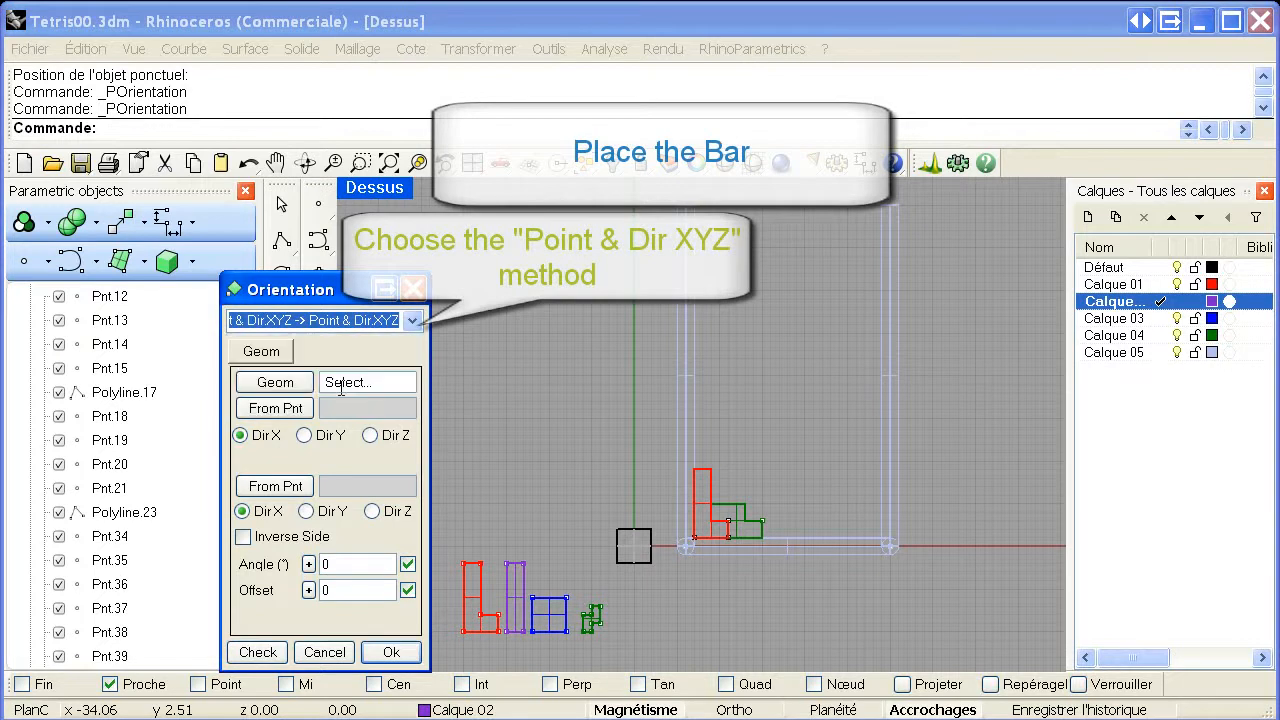
# Orient the purple bar extrusion from Pnt.12 onto the green piece's corner point, with source direction Y and target direction X.
pyautogui.click(524, 576)
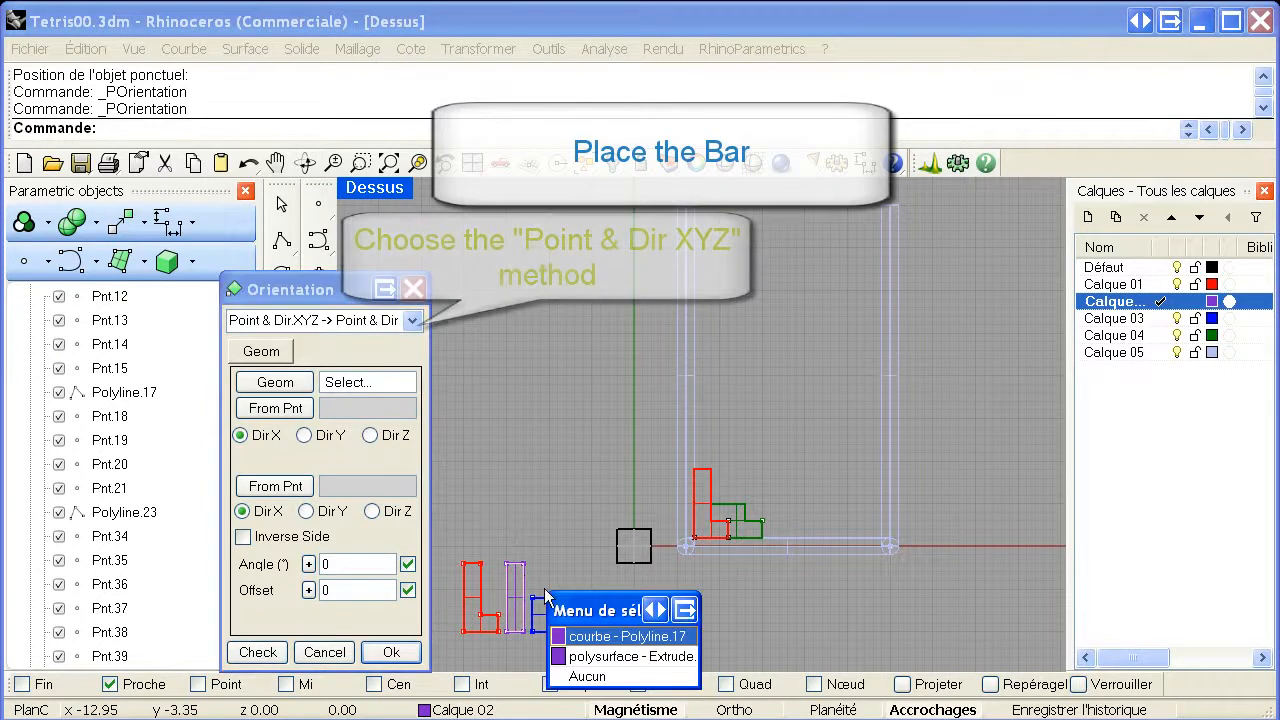
pyautogui.click(575, 656)
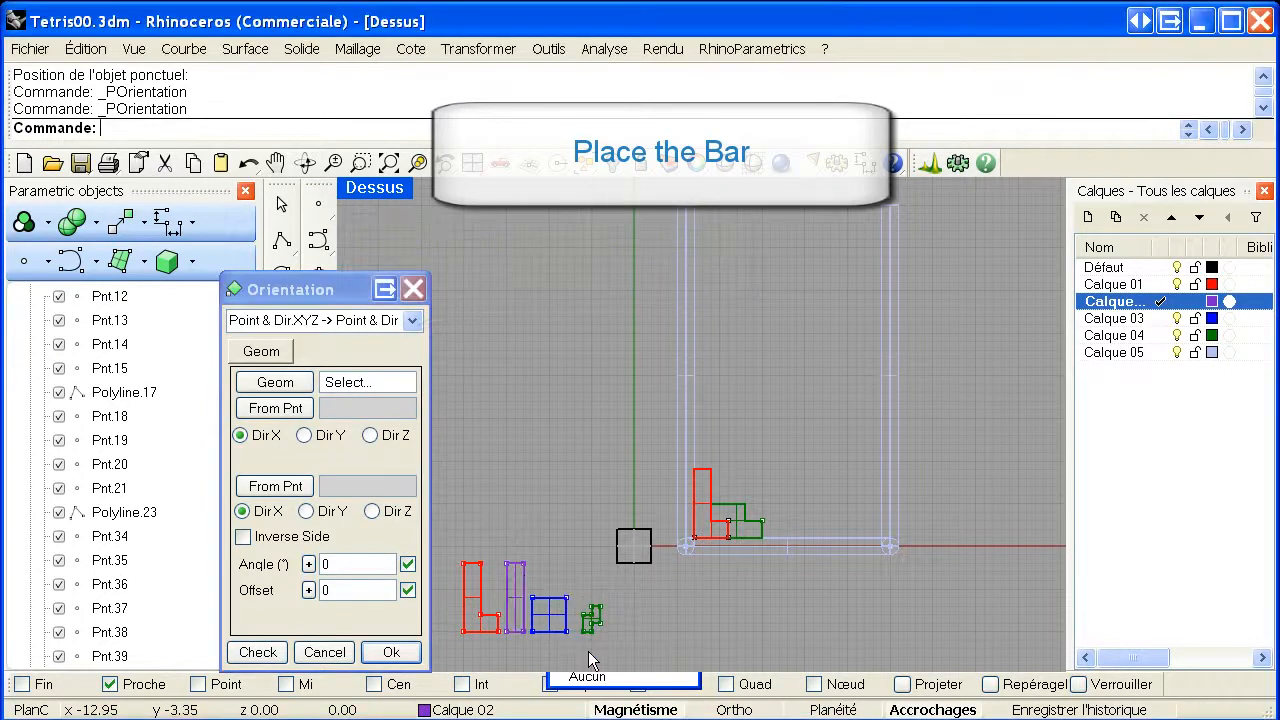
pyautogui.click(503, 631)
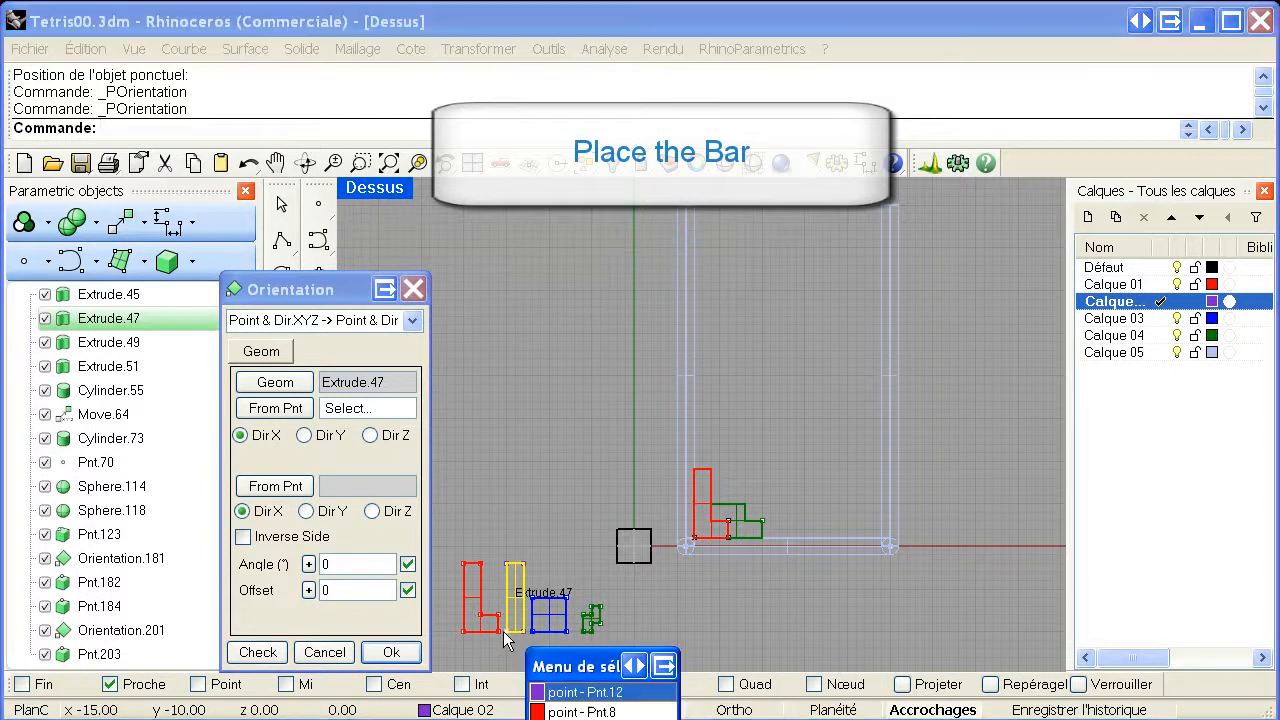
pyautogui.click(584, 692)
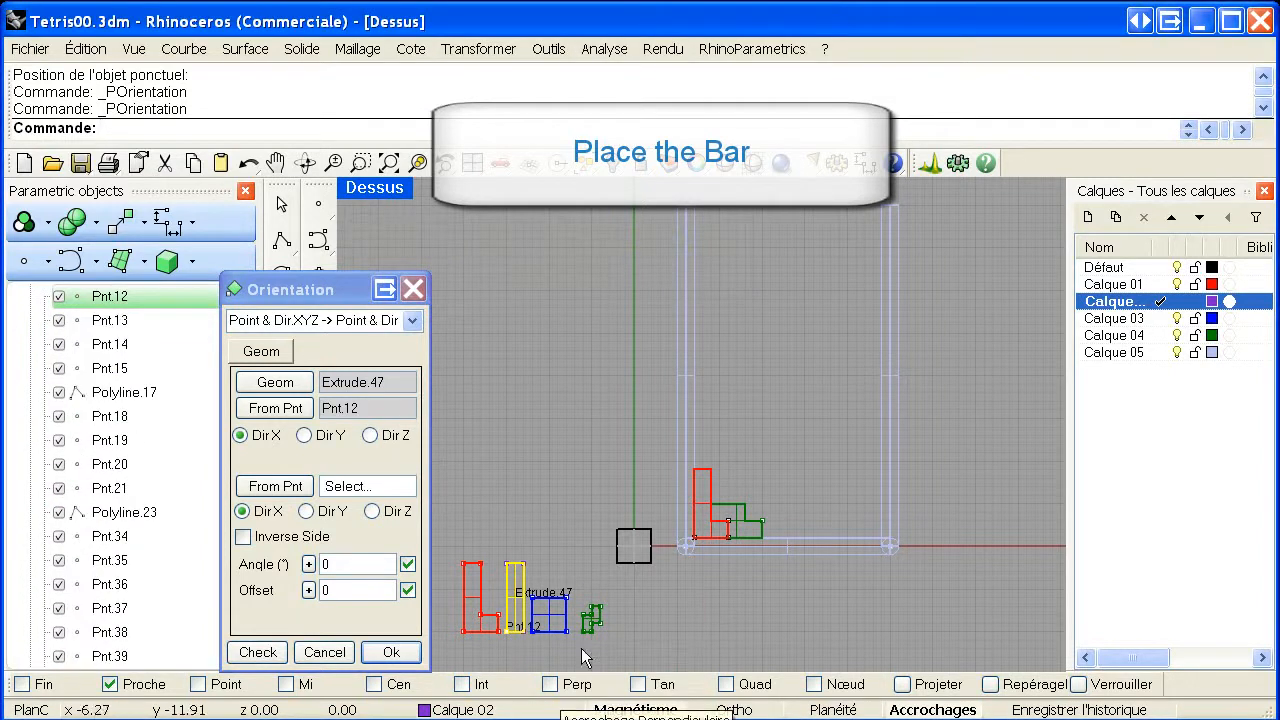
pyautogui.click(765, 519)
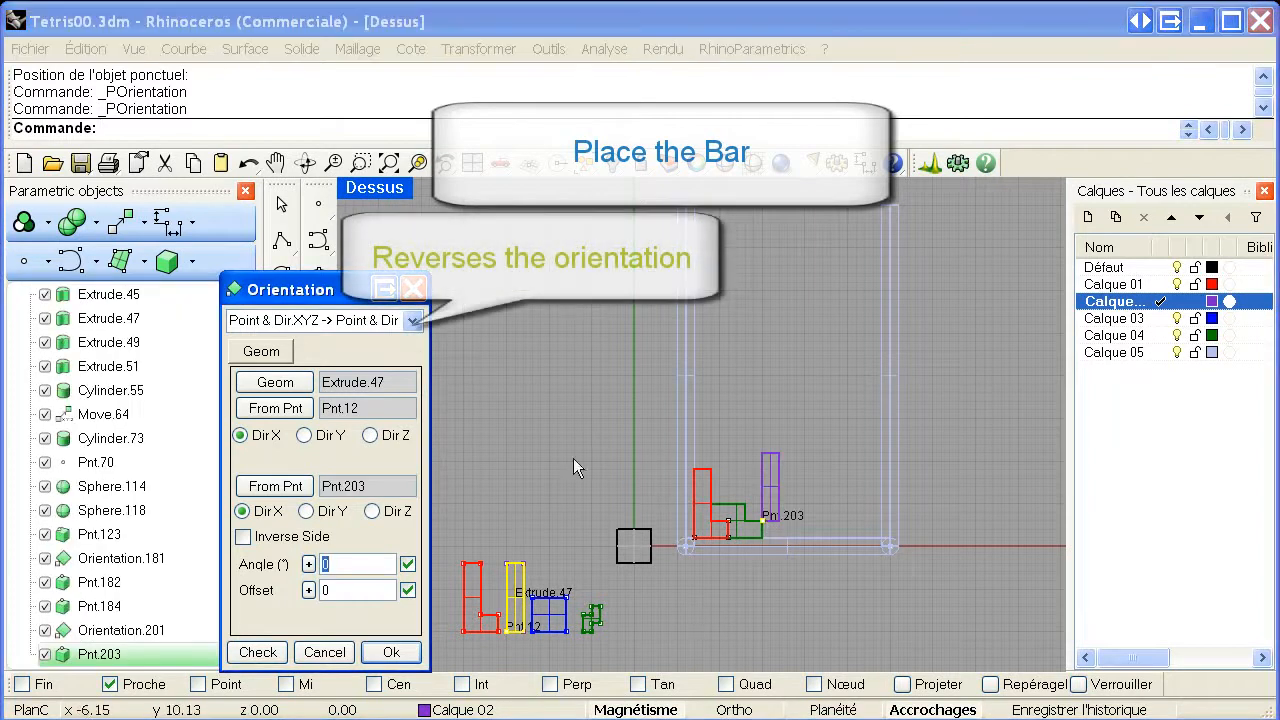
pyautogui.click(305, 435)
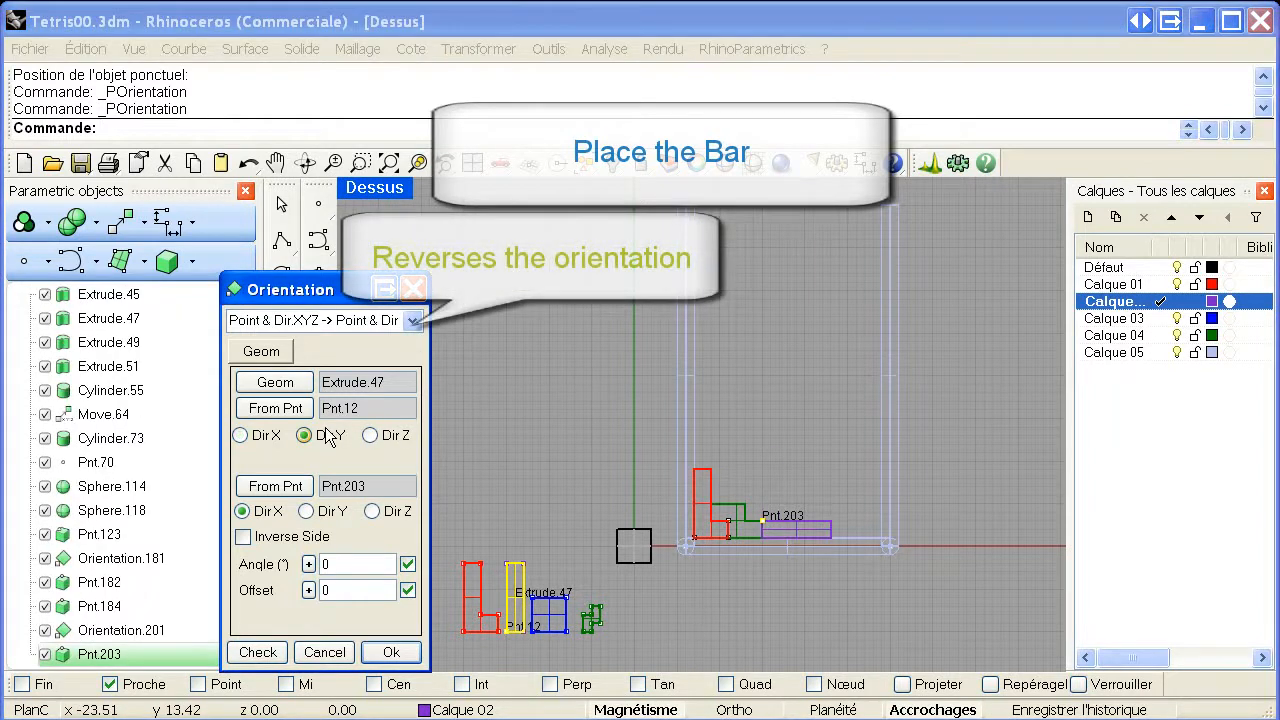
pyautogui.click(391, 652)
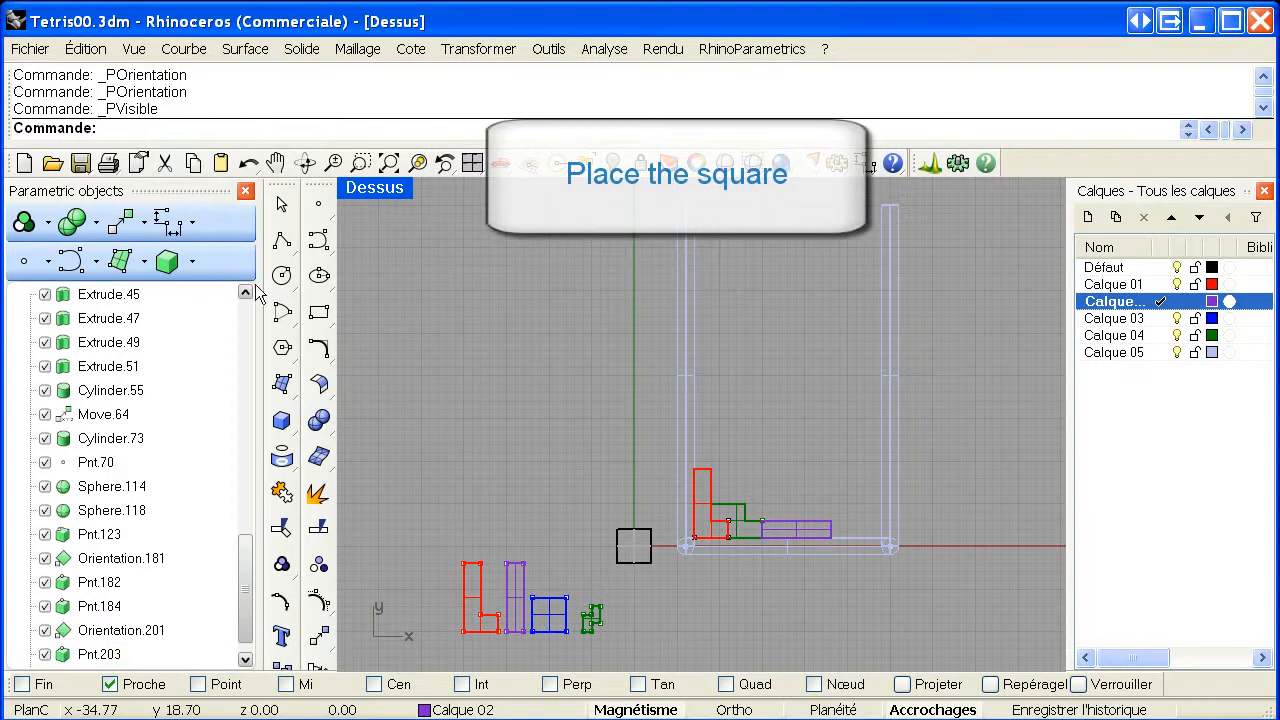
# On Calque 03, orient the blue square extrusion from Pnt.18 onto the green piece's corner point, with direction X for both.
pyautogui.click(124, 222)
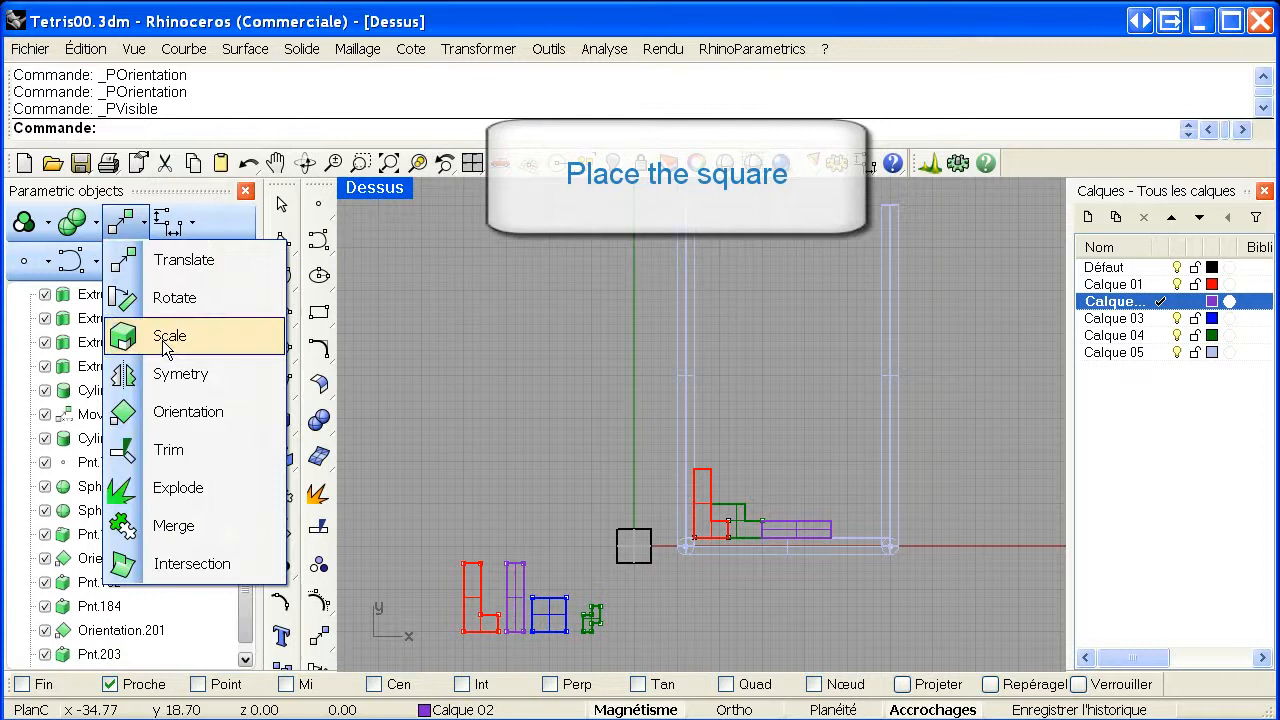
pyautogui.click(174, 408)
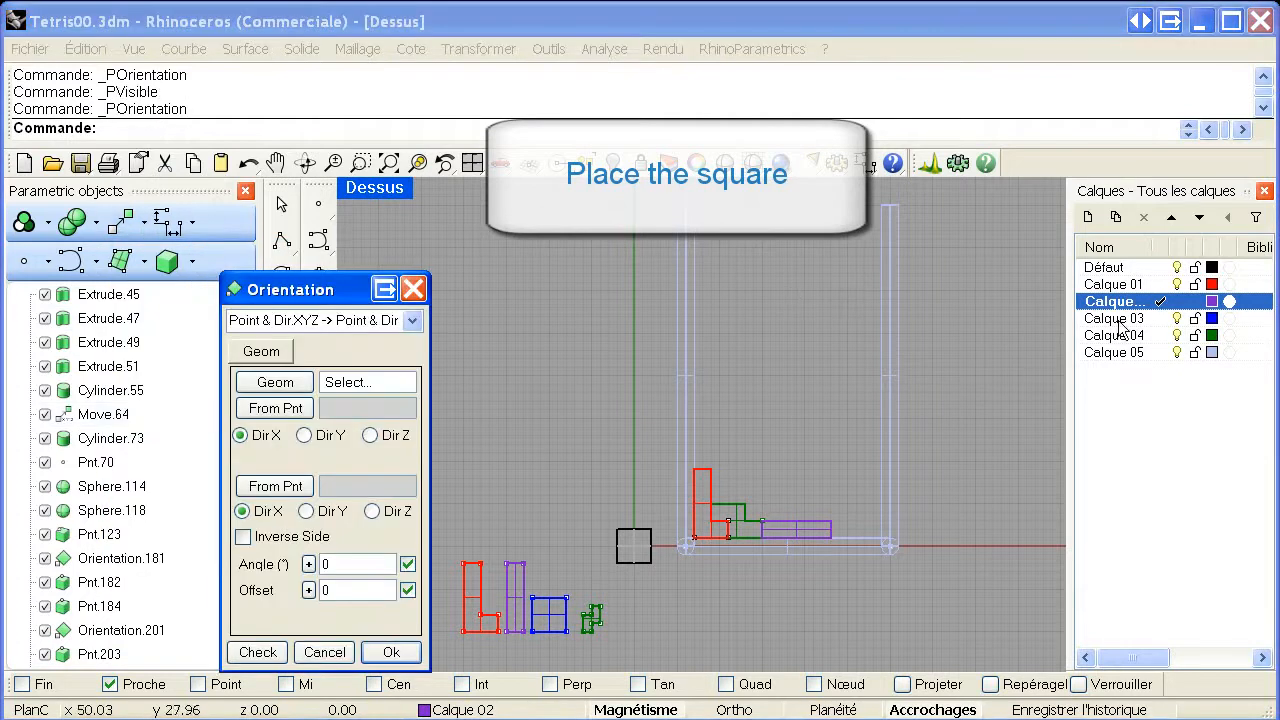
pyautogui.click(1160, 318)
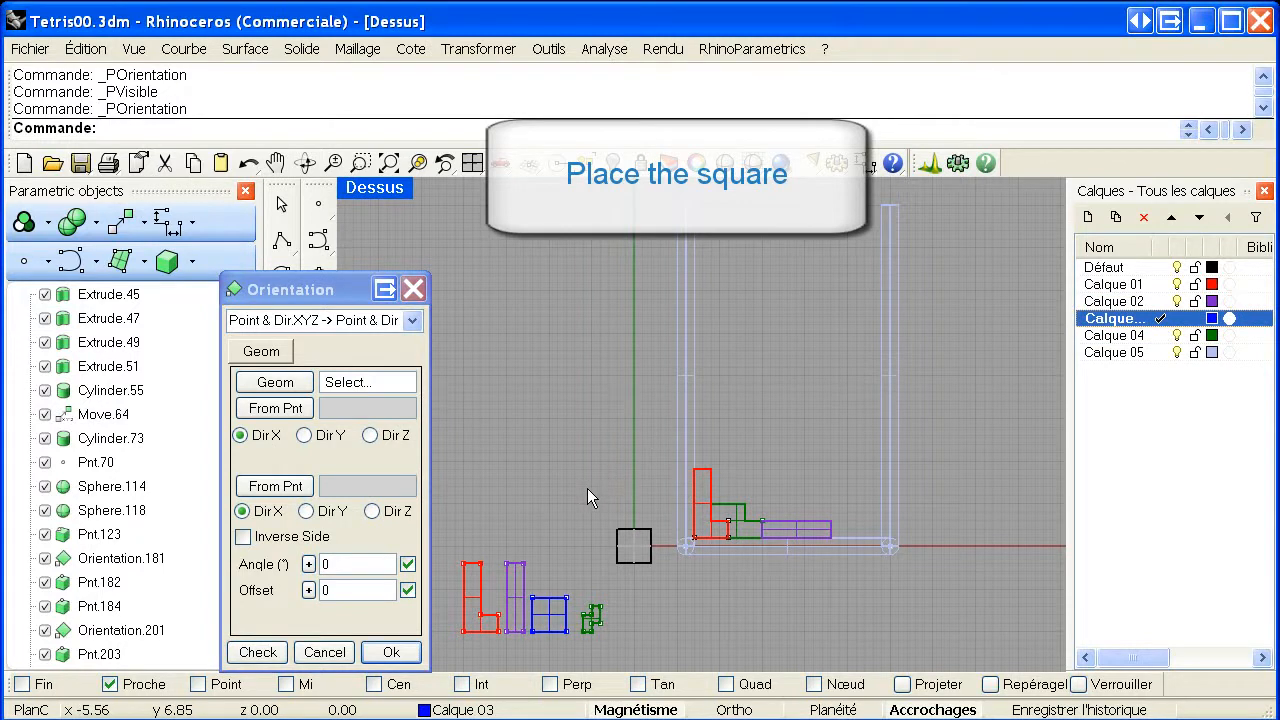
pyautogui.click(551, 600)
pyautogui.click(610, 679)
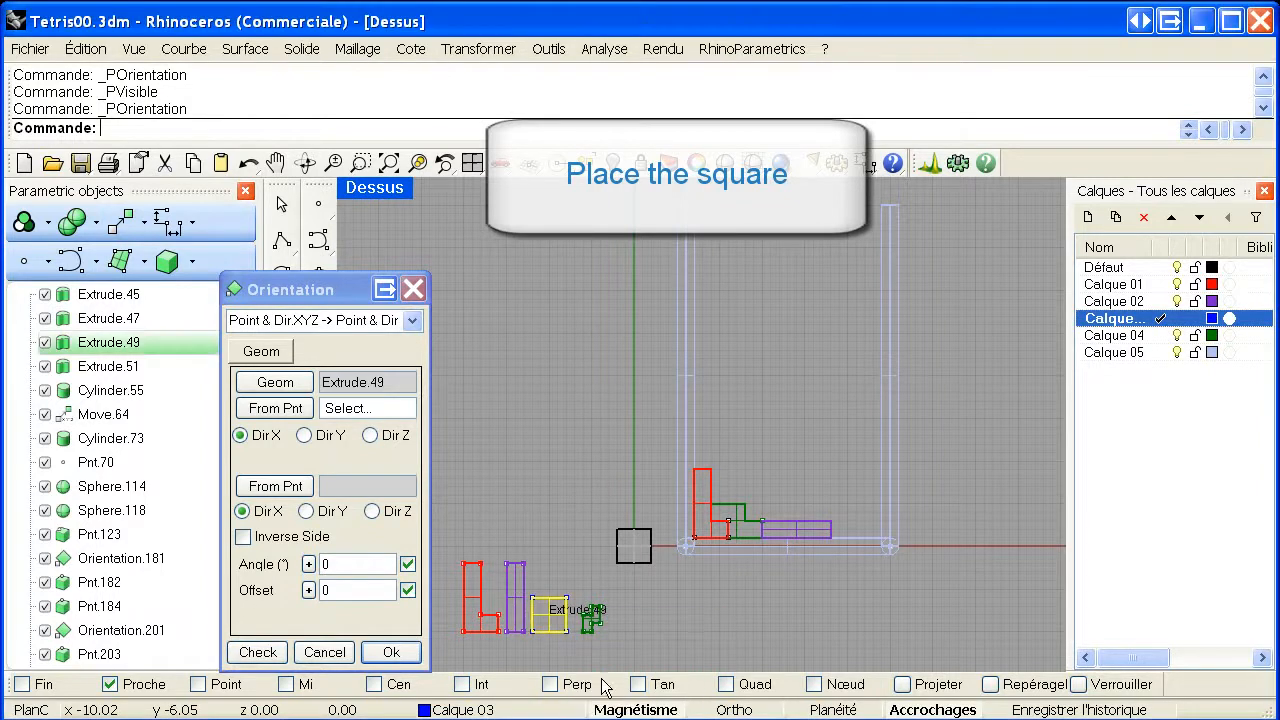
pyautogui.click(531, 632)
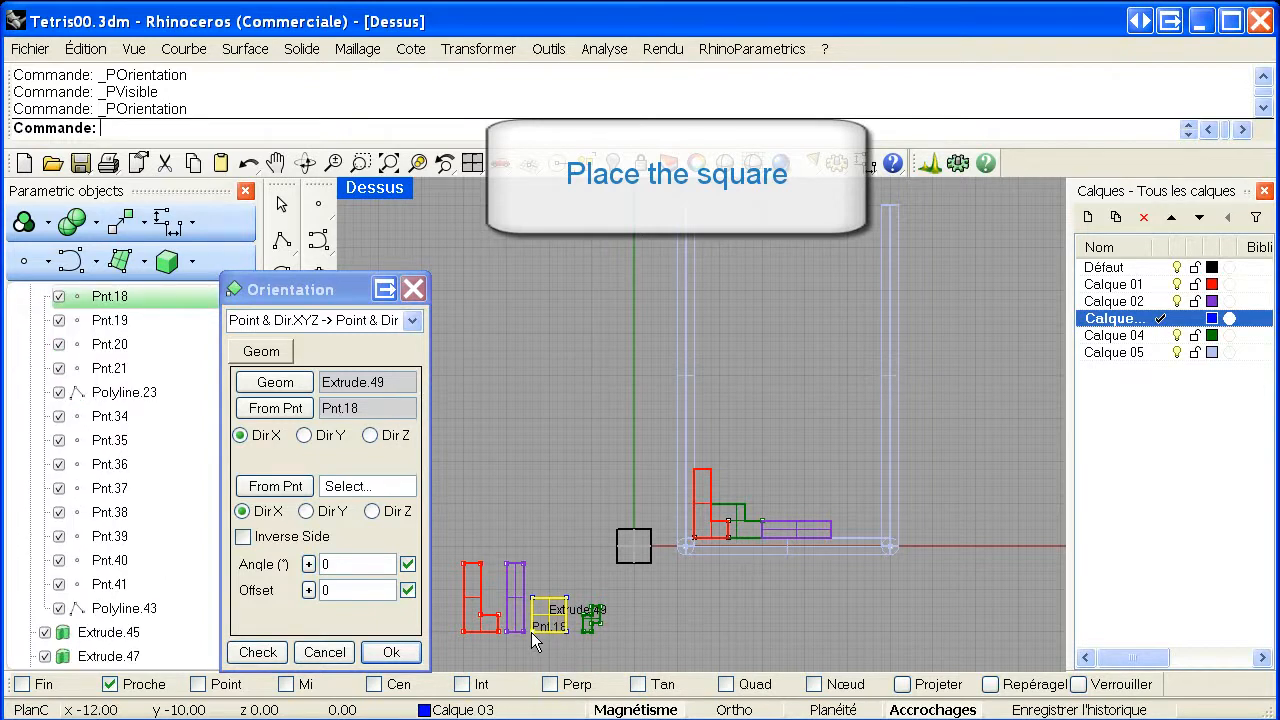
pyautogui.click(765, 518)
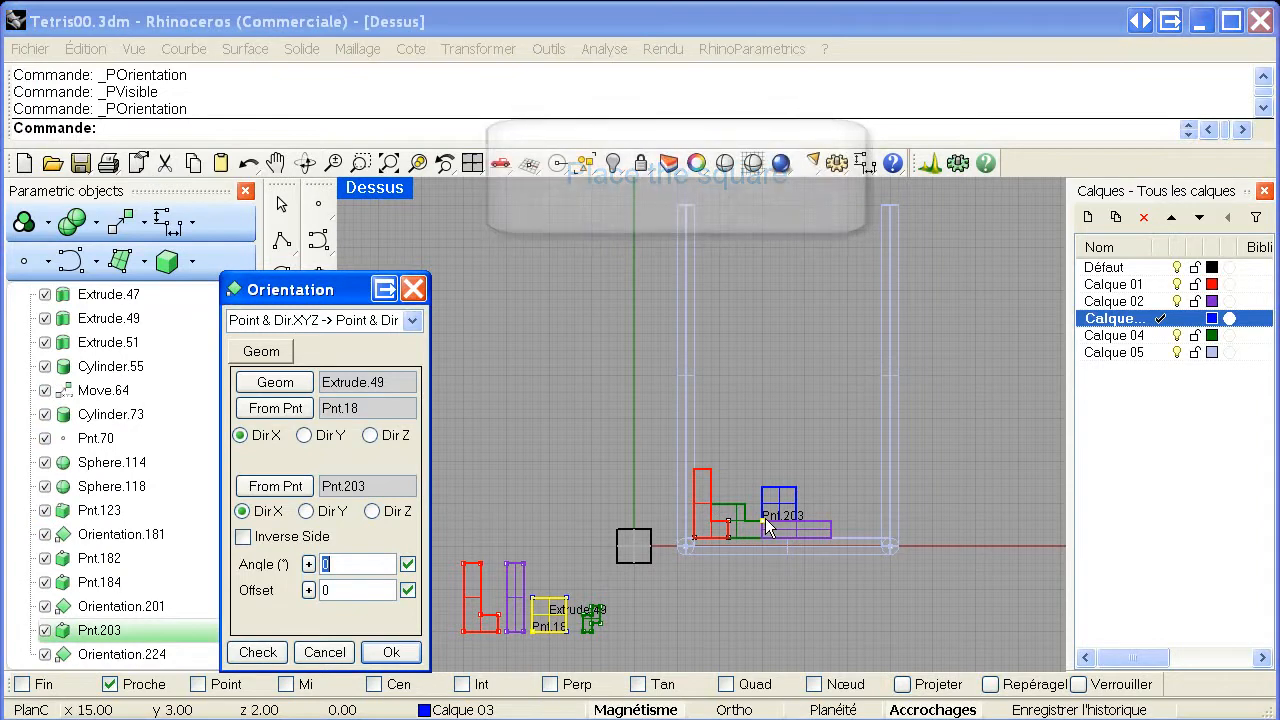
# Set the blue square's orientation offset to -2 and validate the placement.
pyautogui.moveTo(337, 591); pyautogui.dragTo(304, 590)
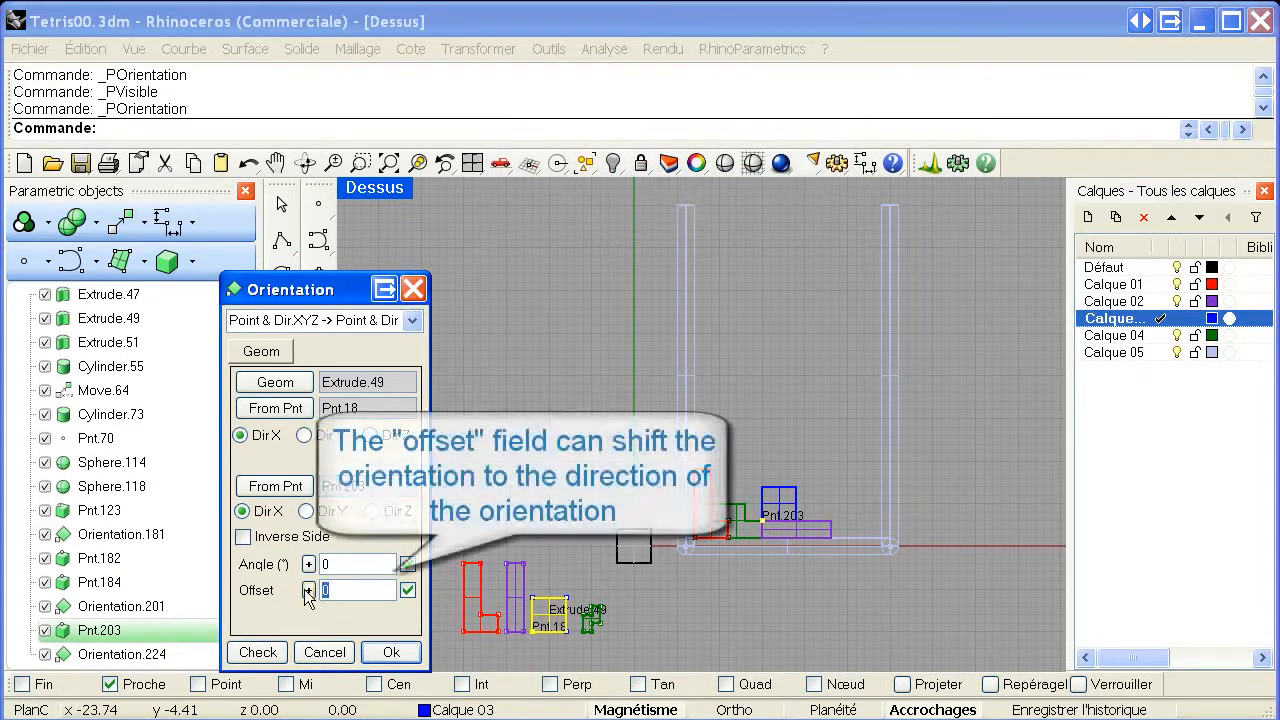
pyautogui.write('1')
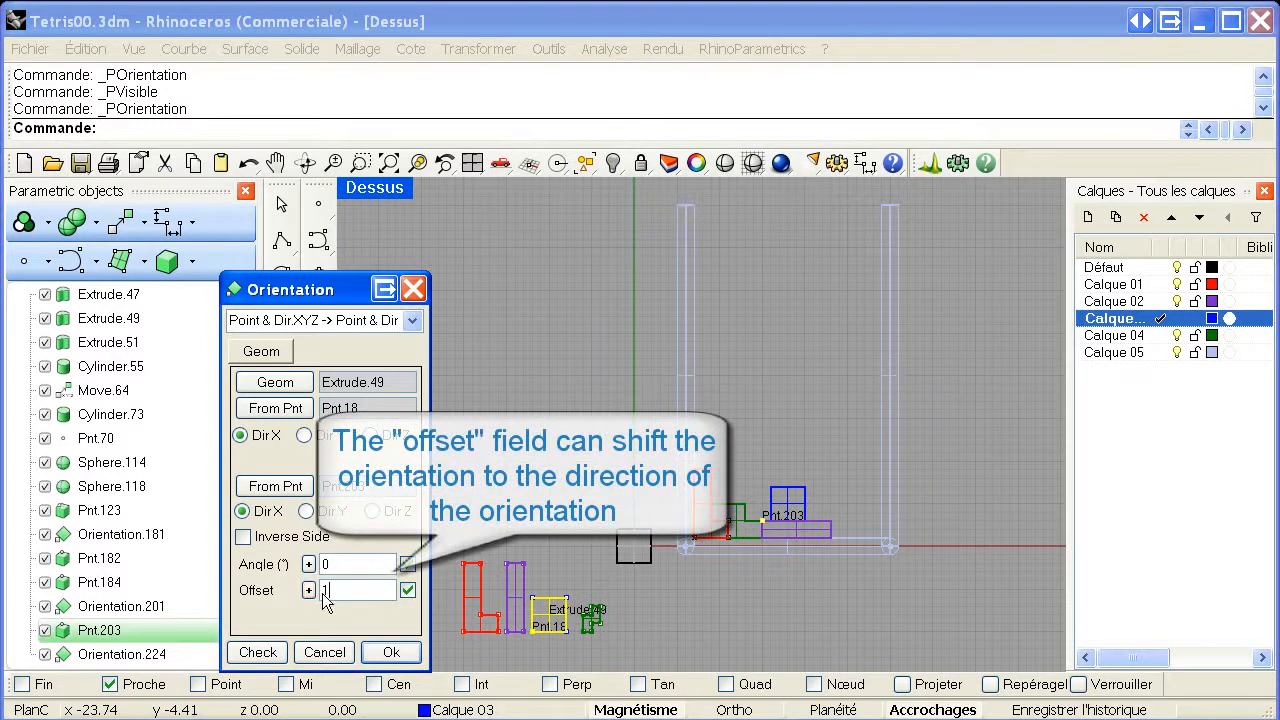
pyautogui.press('BackSpace')
pyautogui.write('2')
pyautogui.click(309, 590)
pyautogui.click(388, 653)
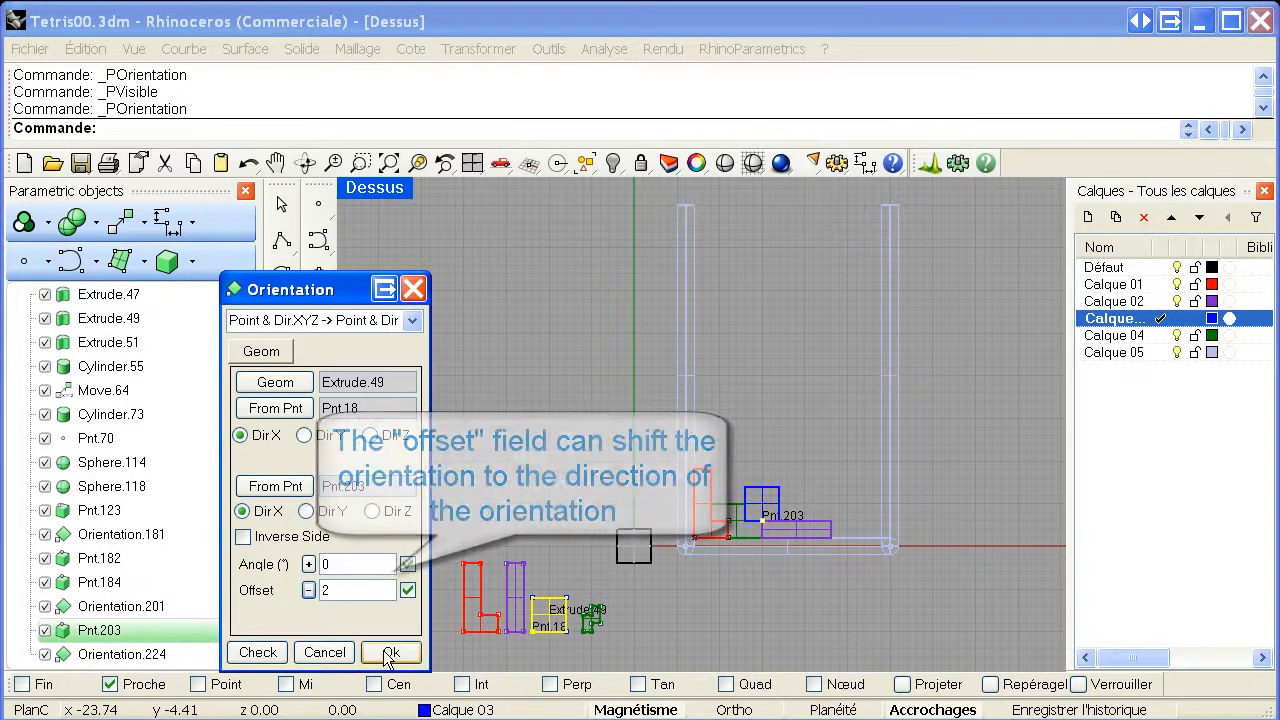